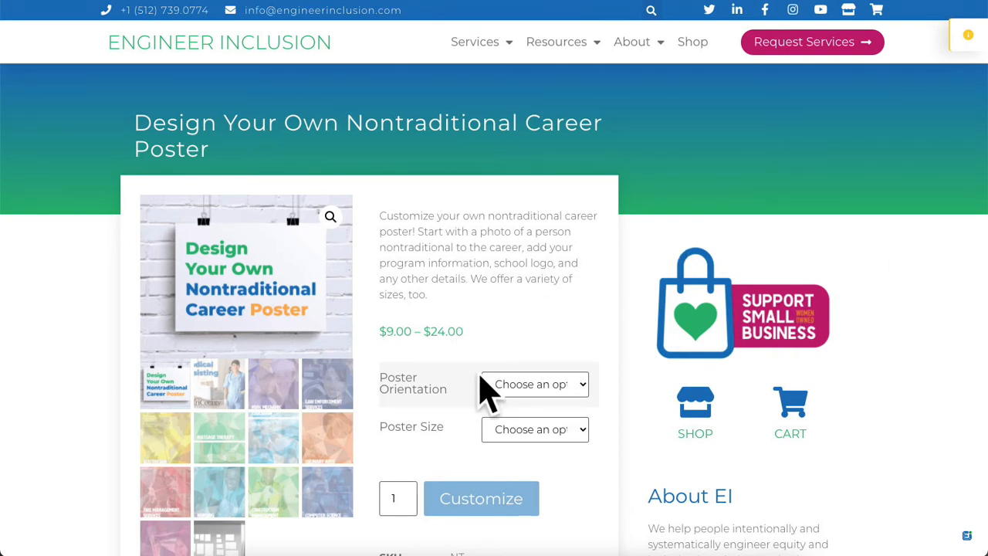
Choose the Vertical orientation and the 12" × 18" size for the poster
{"action": "left_click", "coordinate": [498, 384]}
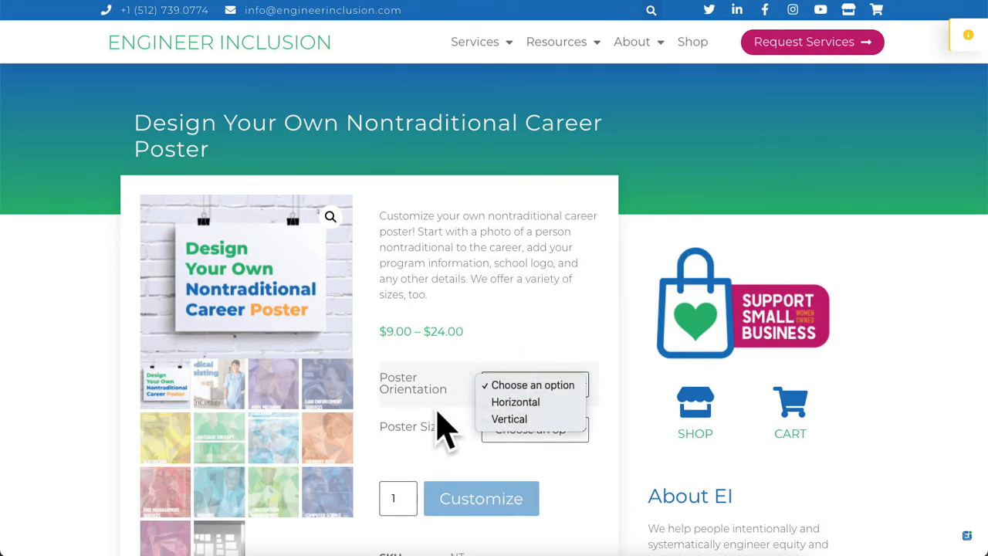
{"action": "left_click", "coordinate": [522, 419]}
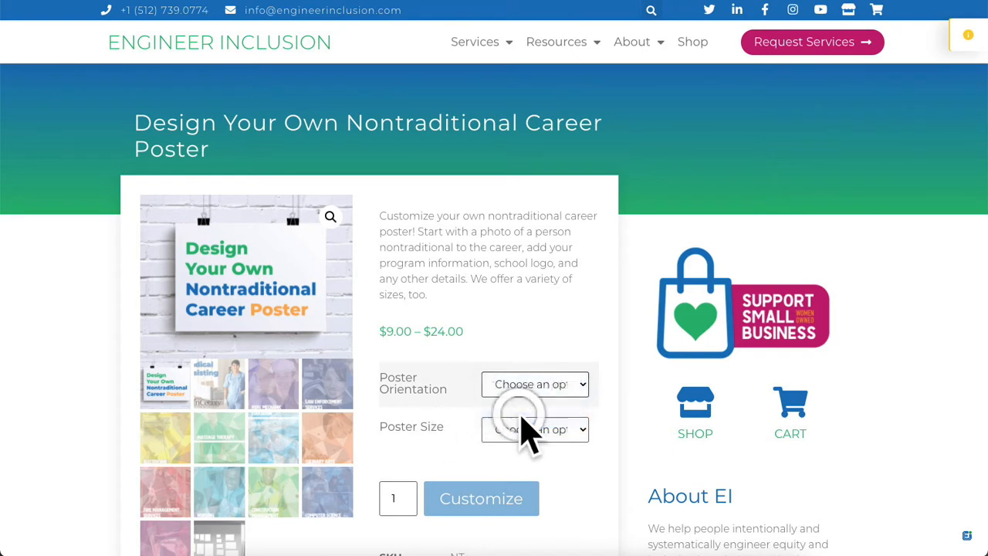
{"action": "left_click", "coordinate": [525, 430]}
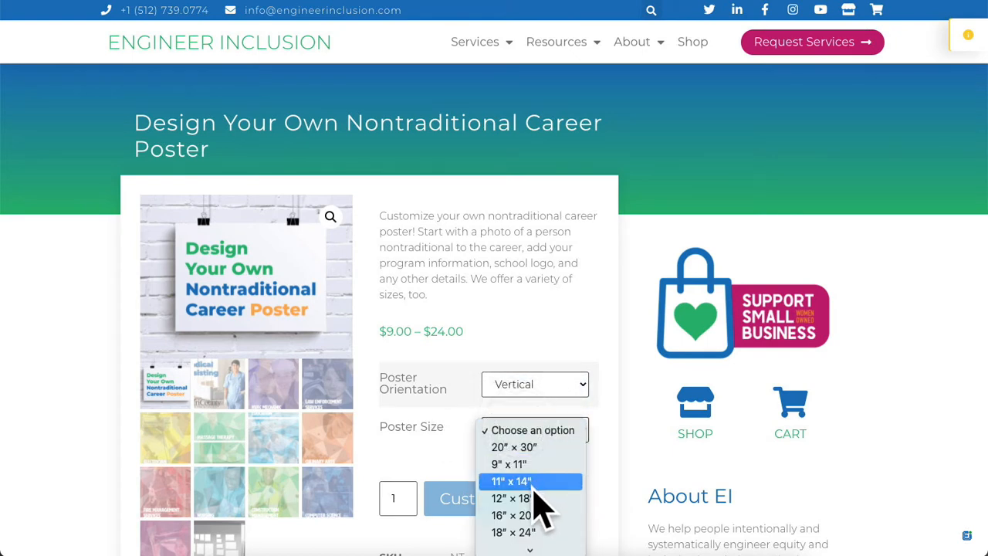
{"action": "left_click", "coordinate": [535, 498]}
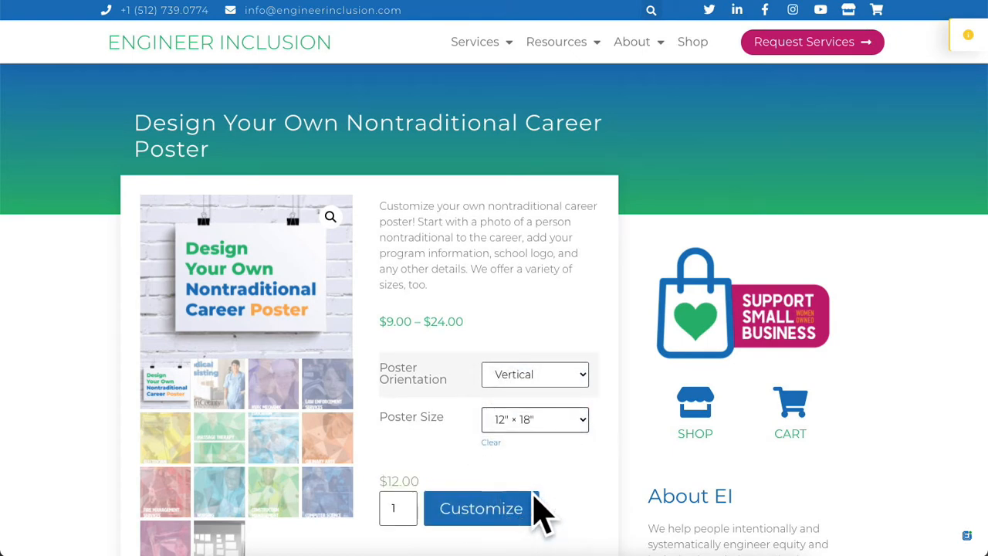
Set the poster quantity to 3 and open the customizer, dismissing its contact notice
{"action": "scroll", "coordinate": [495, 452], "scroll_direction": "down", "scroll_amount": 3}
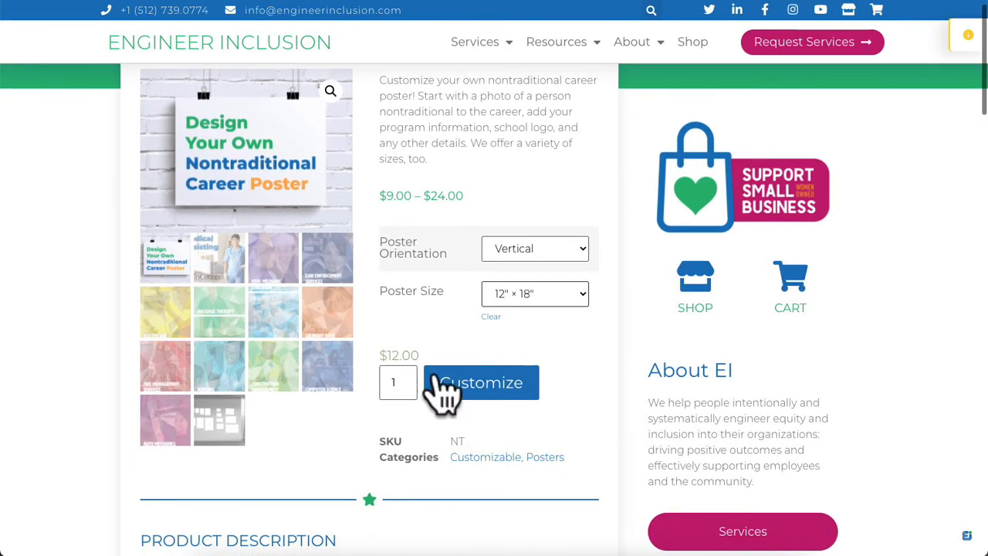
{"action": "scroll", "coordinate": [417, 329], "scroll_direction": "down", "scroll_amount": 2}
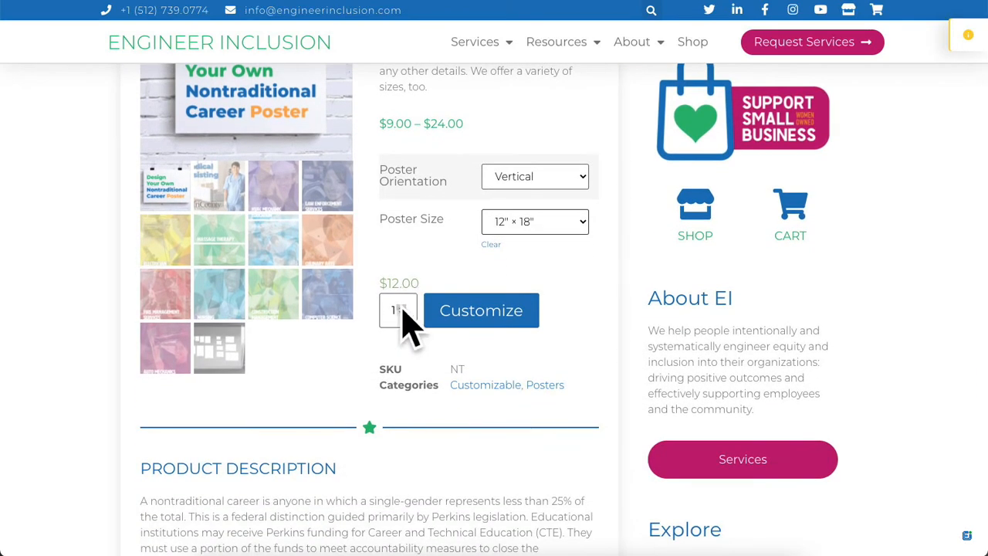
{"action": "left_click", "coordinate": [403, 309]}
{"action": "left_click", "coordinate": [464, 316]}
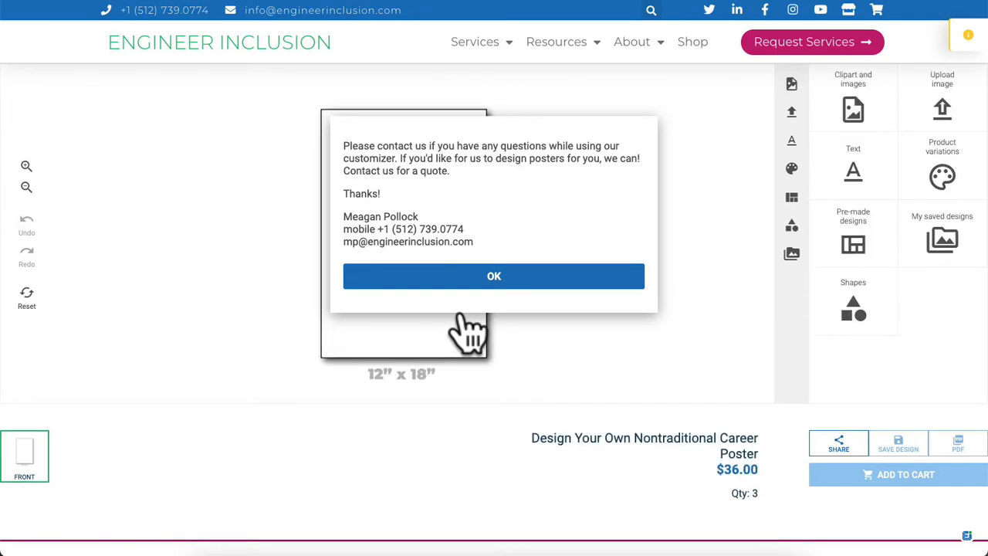
{"action": "left_click", "coordinate": [498, 277]}
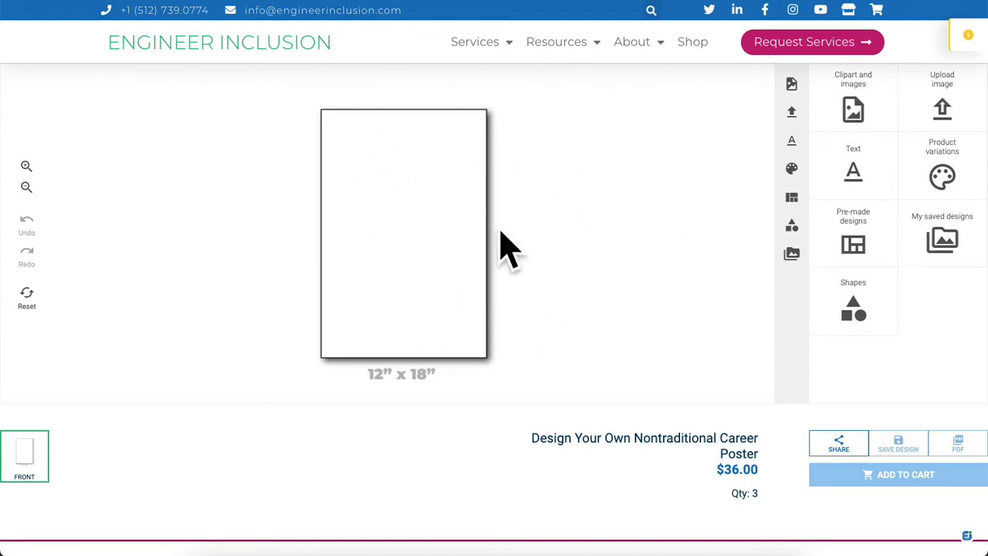
{"action": "left_click", "coordinate": [26, 167]}
{"action": "left_click", "coordinate": [26, 166]}
{"action": "left_click", "coordinate": [25, 188]}
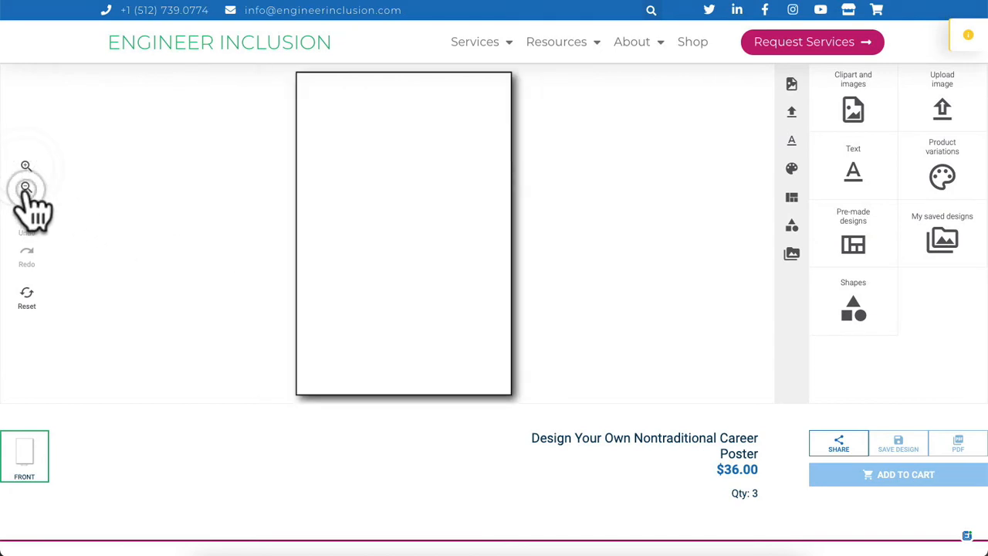
{"action": "left_click", "coordinate": [25, 188]}
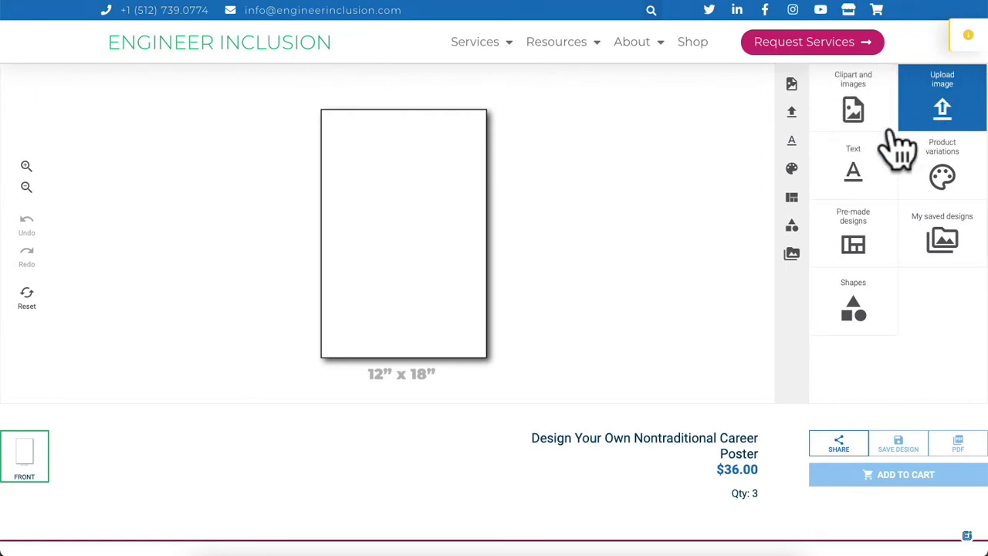
Change the poster size to 16" × 20" in the product variations and confirm it
{"action": "left_click", "coordinate": [938, 180]}
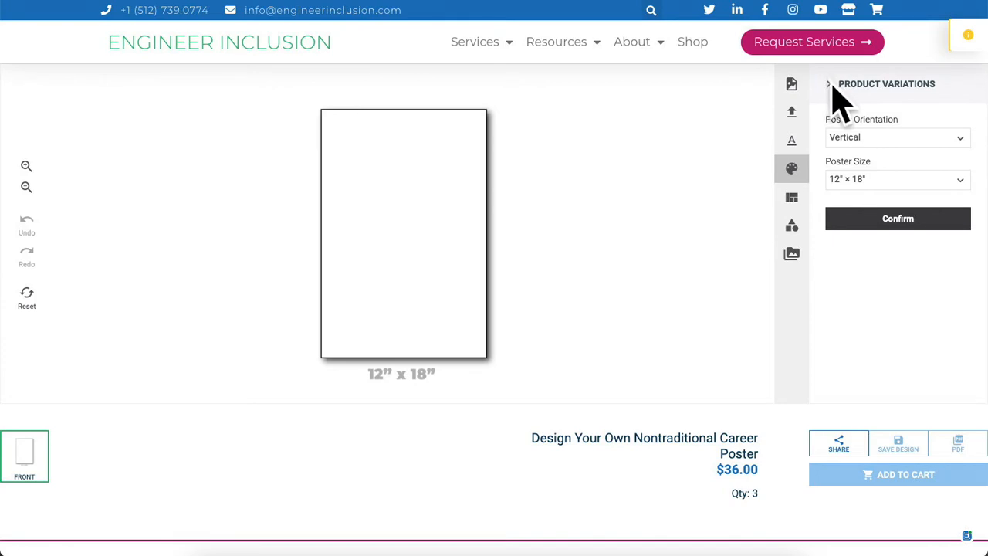
{"action": "left_click", "coordinate": [857, 183]}
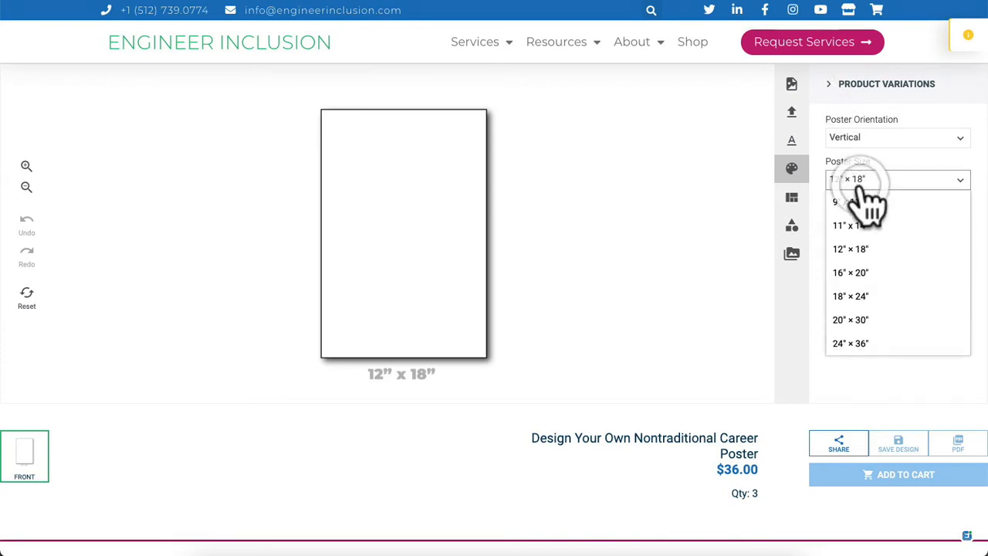
{"action": "left_click", "coordinate": [860, 275]}
{"action": "left_click", "coordinate": [859, 222]}
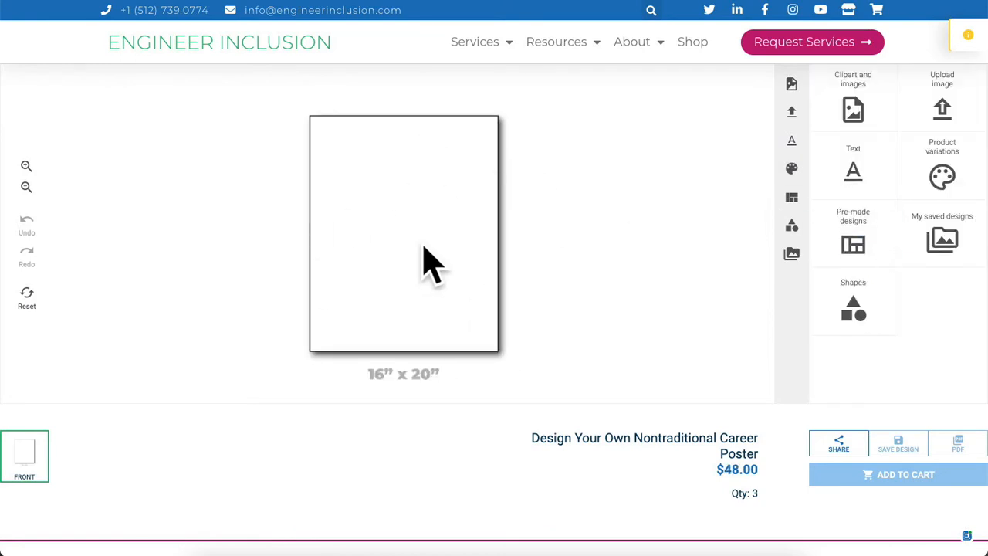
Apply the pre-made Early Childhood Education design with the classroom photo to the poster
{"action": "left_click", "coordinate": [881, 253]}
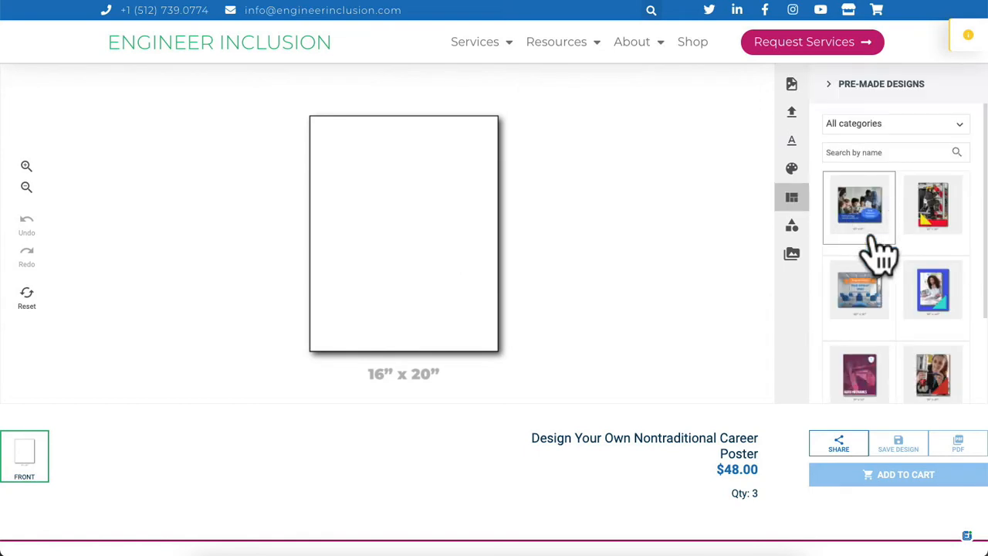
{"action": "scroll", "coordinate": [881, 253], "scroll_direction": "down", "scroll_amount": 2}
{"action": "scroll", "coordinate": [881, 253], "scroll_direction": "up", "scroll_amount": 2}
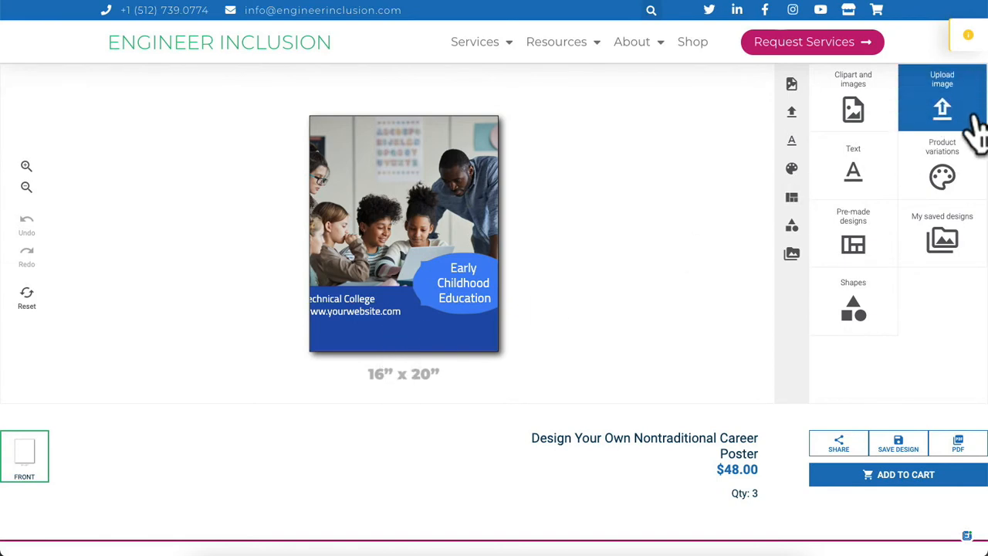
Change the product variation to Horizontal orientation and 11" x 14" size, and confirm it
{"action": "left_click", "coordinate": [961, 158]}
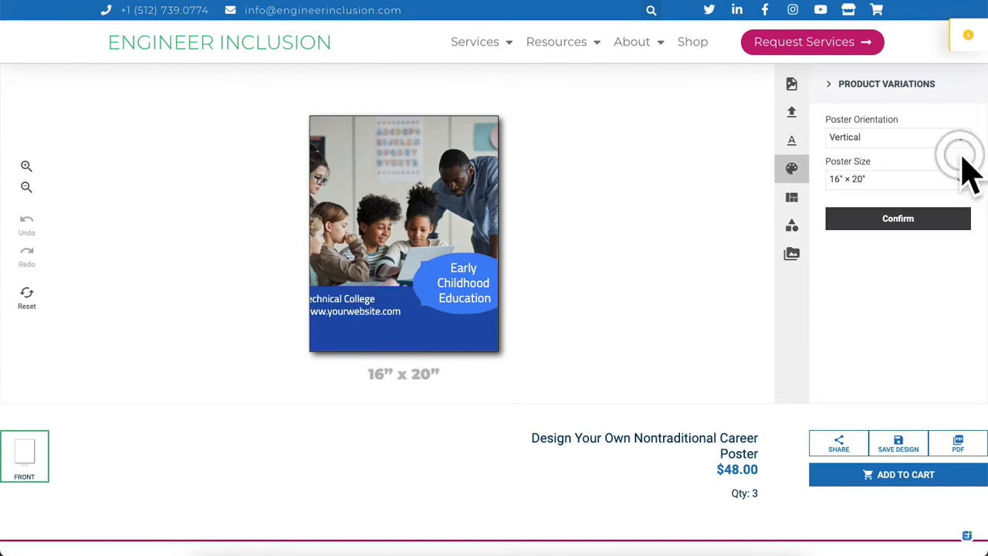
{"action": "left_click", "coordinate": [907, 137]}
{"action": "left_click", "coordinate": [898, 160]}
{"action": "left_click", "coordinate": [896, 181]}
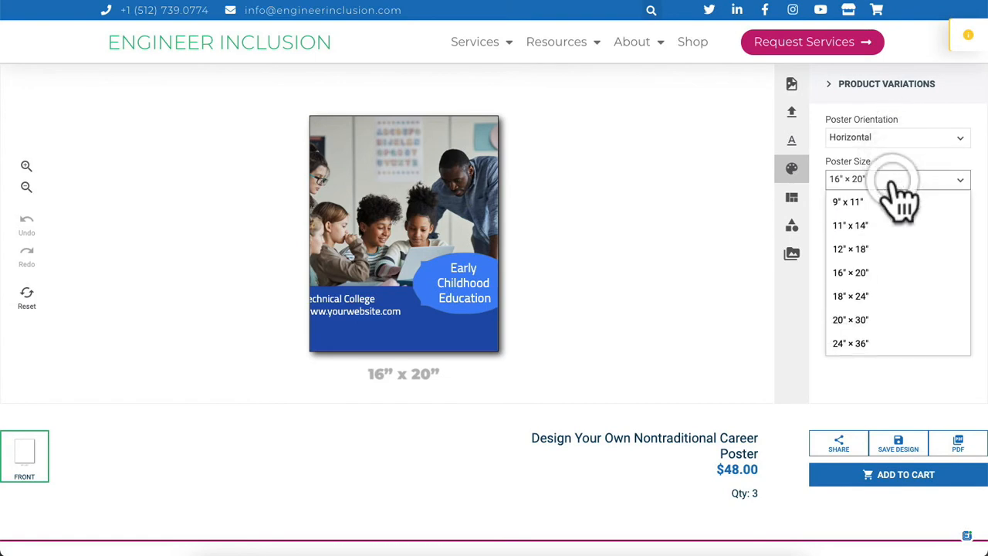
{"action": "left_click", "coordinate": [888, 224]}
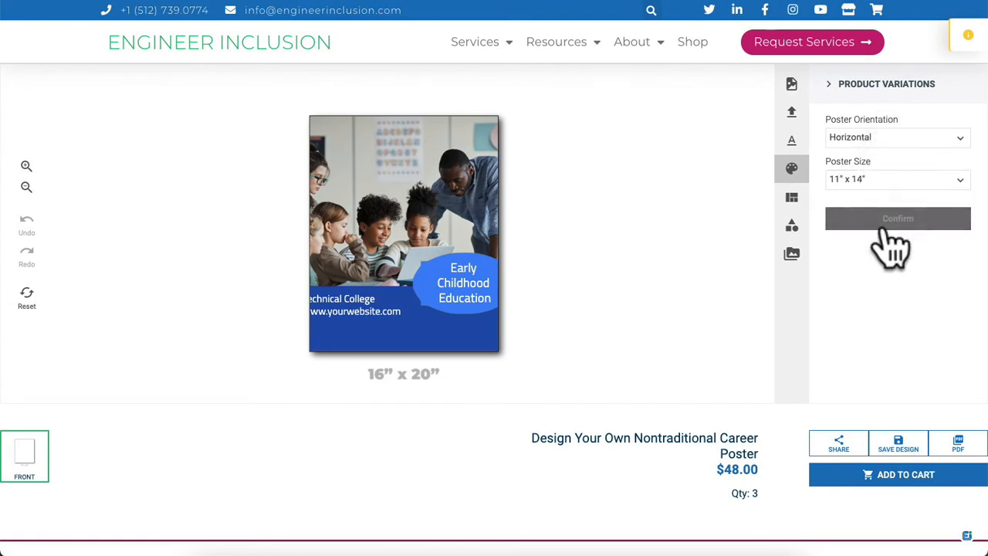
{"action": "left_click", "coordinate": [888, 224]}
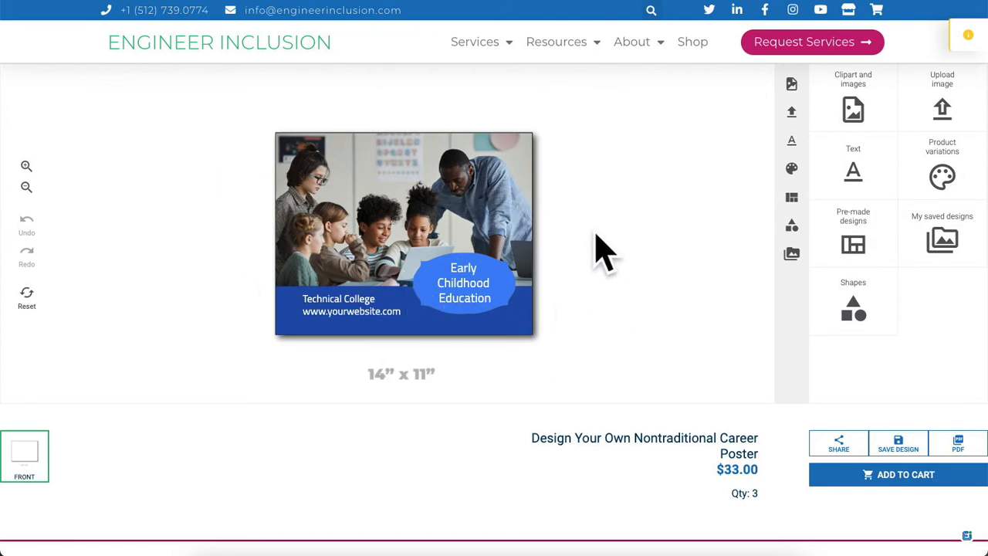
Add the woman sound operator image from People in NT Careers, Arts, Audio/Video Technology & Communications, to the poster
{"action": "left_click", "coordinate": [463, 184]}
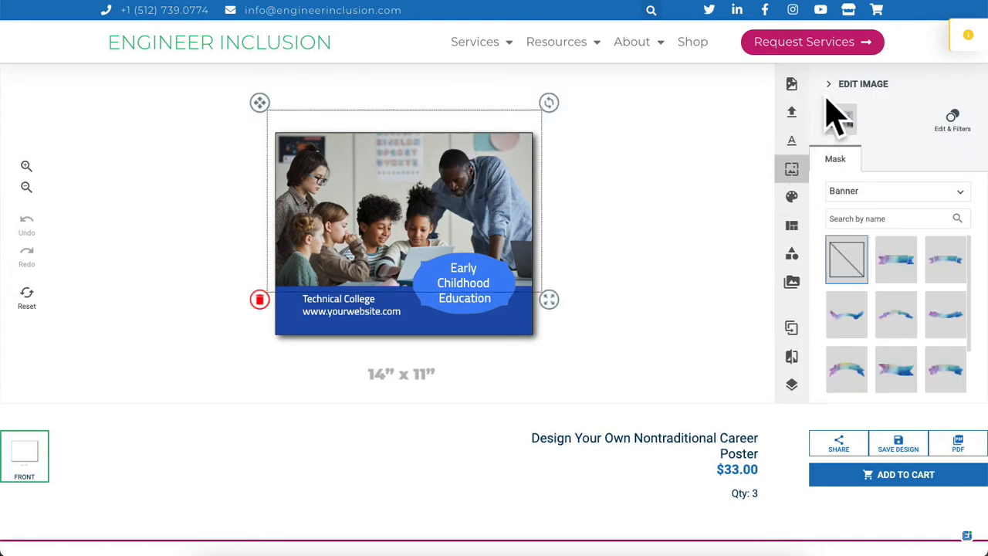
{"action": "left_click", "coordinate": [792, 84]}
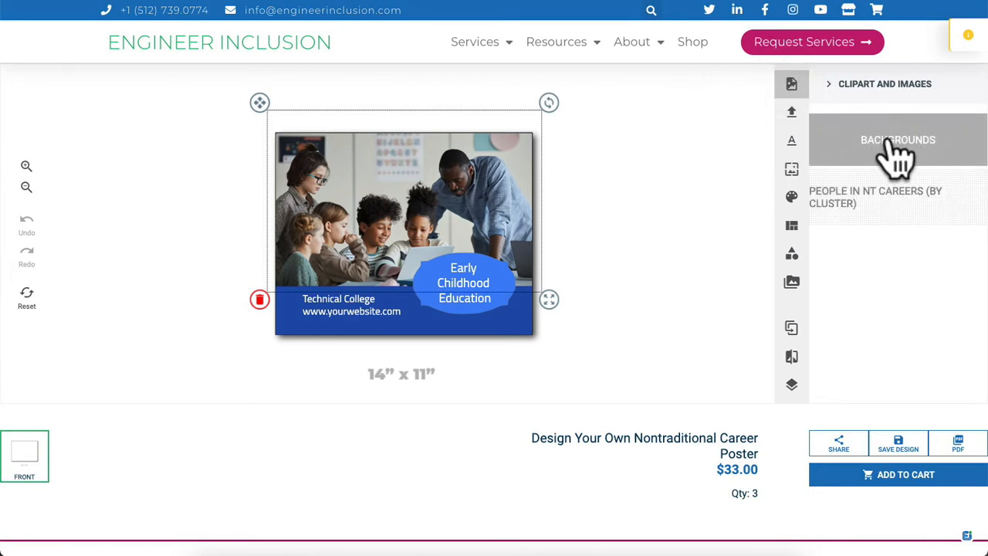
{"action": "left_click", "coordinate": [857, 210]}
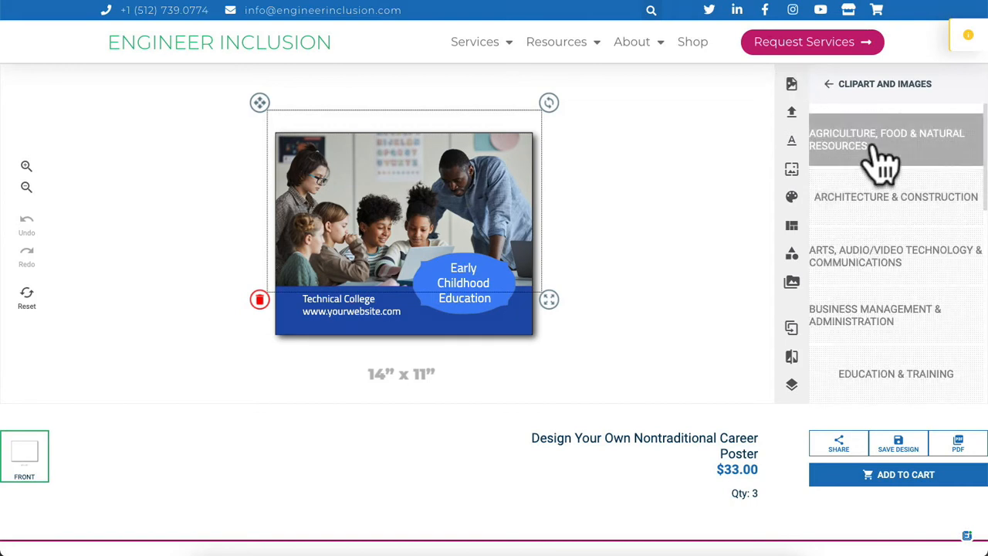
{"action": "left_click", "coordinate": [884, 262]}
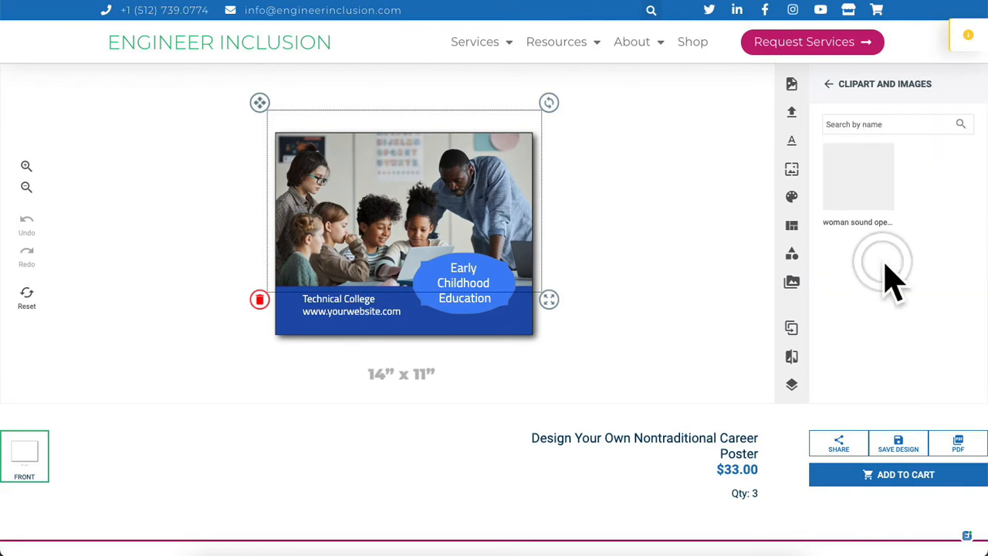
{"action": "left_click", "coordinate": [879, 202]}
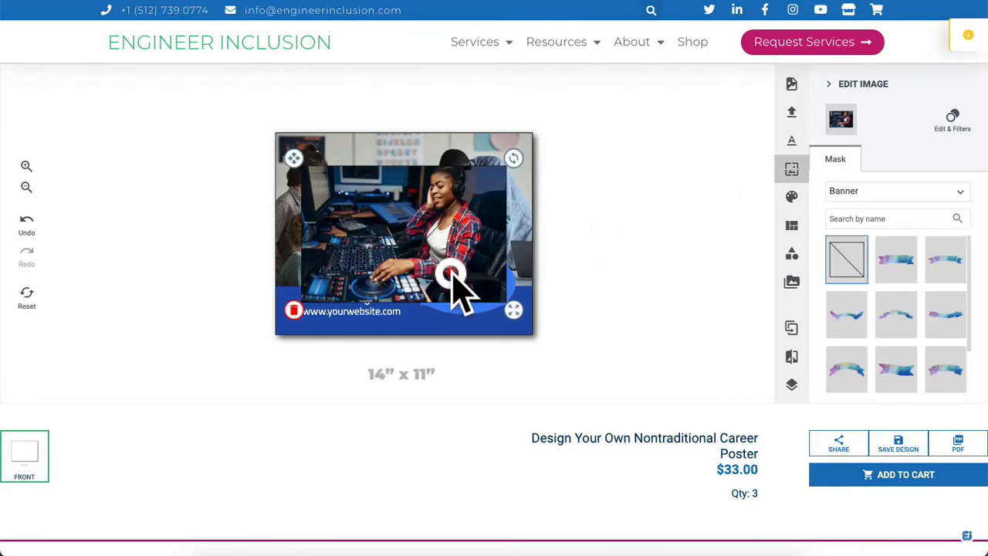
Enlarge and reposition the sound operator image so it spans the poster's full width above the website line
{"action": "left_click_drag", "start_coordinate": [450, 274], "coordinate": [423, 233]}
{"action": "left_click_drag", "start_coordinate": [490, 282], "coordinate": [520, 300]}
{"action": "left_click_drag", "start_coordinate": [402, 260], "coordinate": [435, 283]}
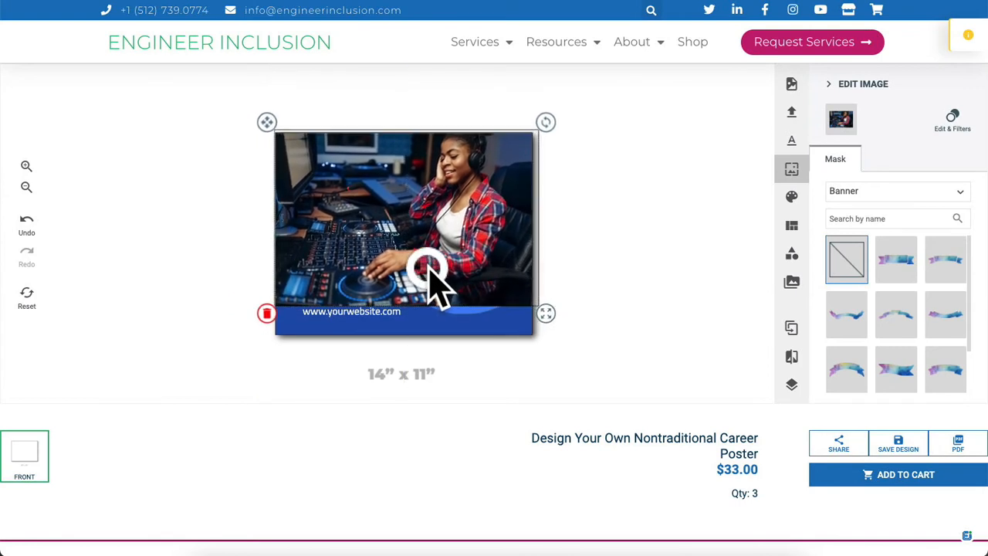
Send the sound operator image backward behind the other elements and delete the original classroom photo
{"action": "mouse_move", "coordinate": [793, 384]}
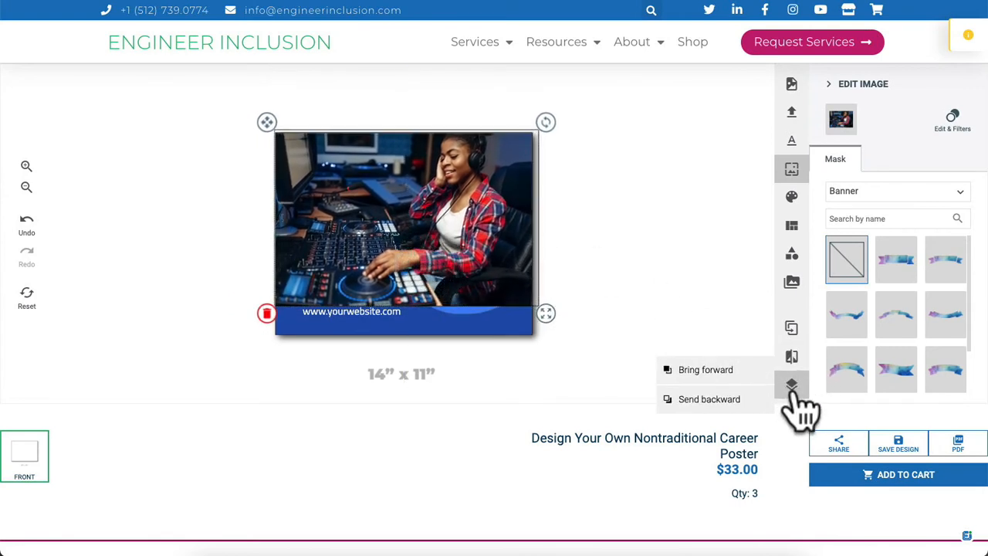
{"action": "left_click", "coordinate": [754, 400]}
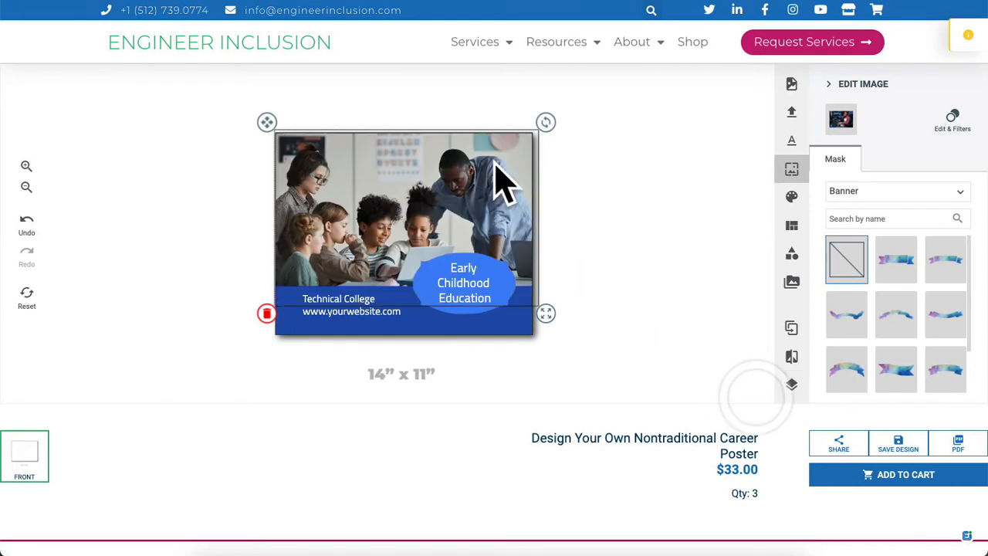
{"action": "left_click", "coordinate": [602, 201]}
{"action": "left_click", "coordinate": [532, 207]}
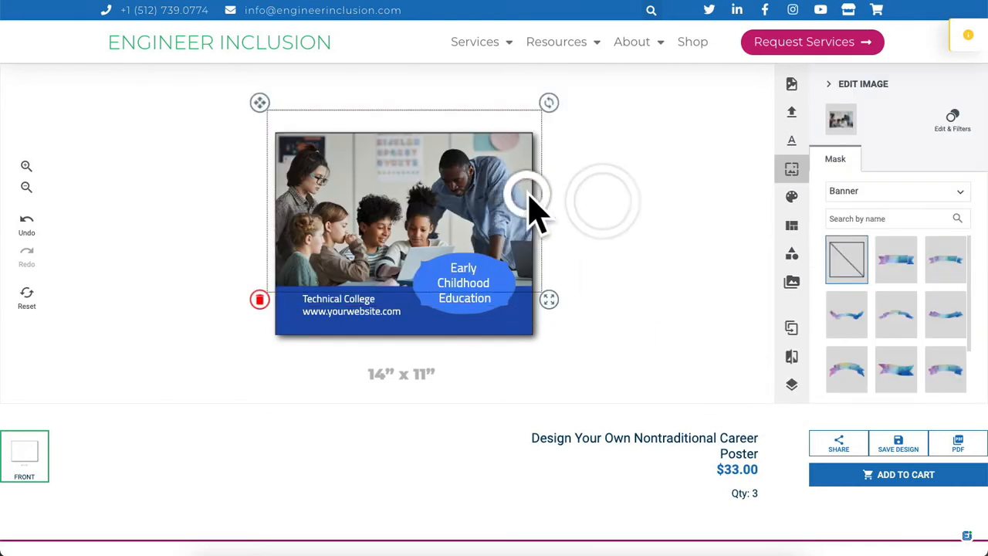
{"action": "left_click", "coordinate": [259, 299]}
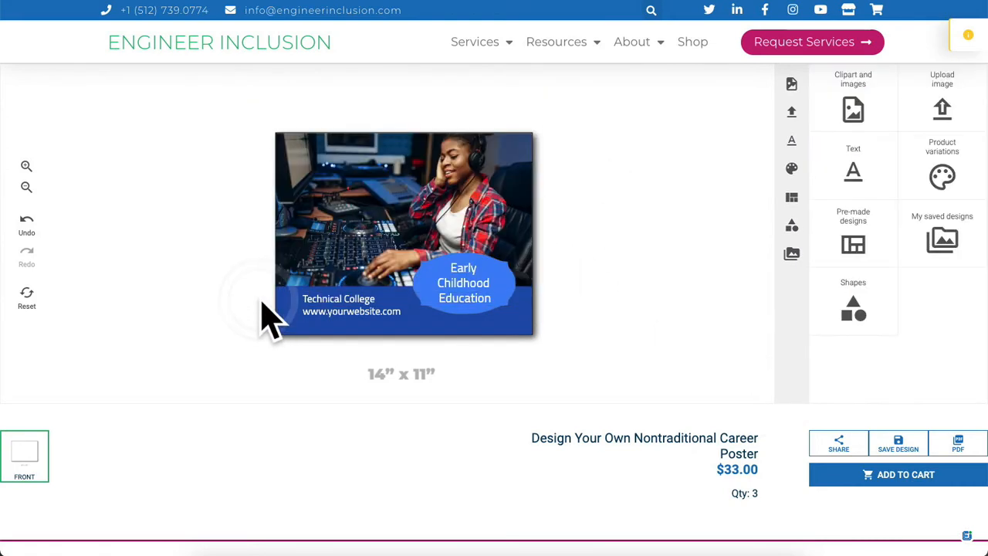
Replace the oval's text with "Women in Sound Engineering", breaking the line before "Engineering", and scale it slightly down to fit the oval
{"action": "left_click", "coordinate": [471, 279]}
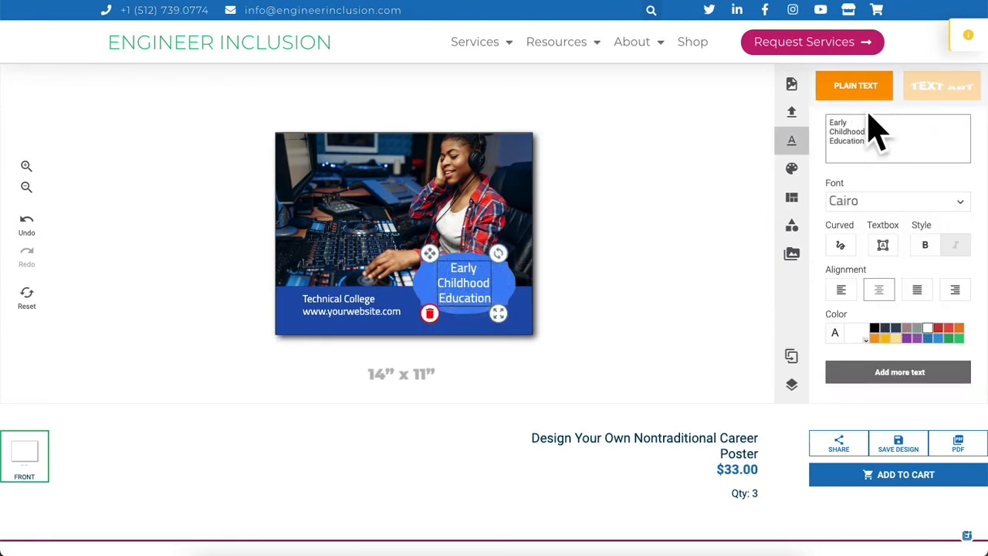
{"action": "left_click_drag", "start_coordinate": [867, 140], "coordinate": [823, 115]}
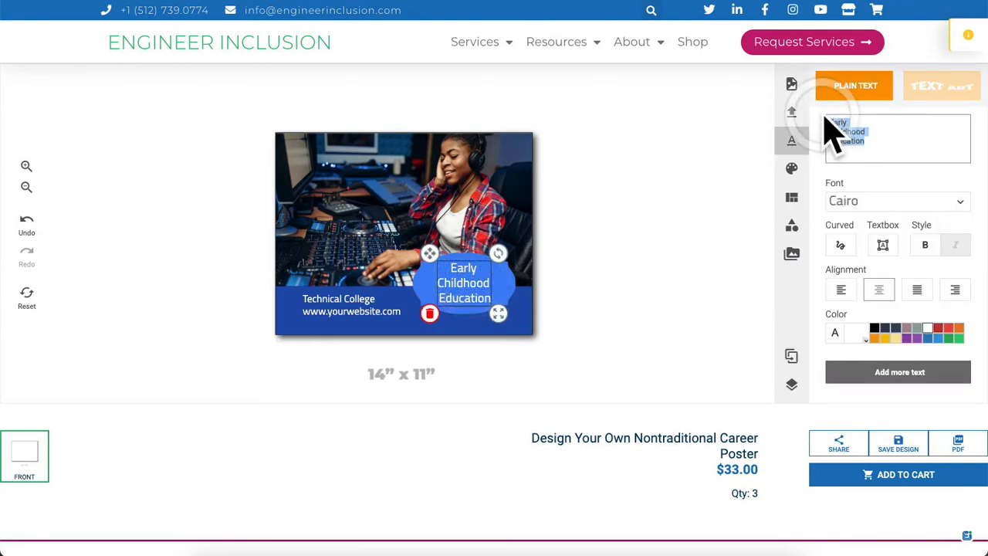
{"action": "type", "text": "Woem"}
{"action": "key", "text": "BackSpace"}
{"action": "key", "text": "BackSpace"}
{"action": "type", "text": "m"}
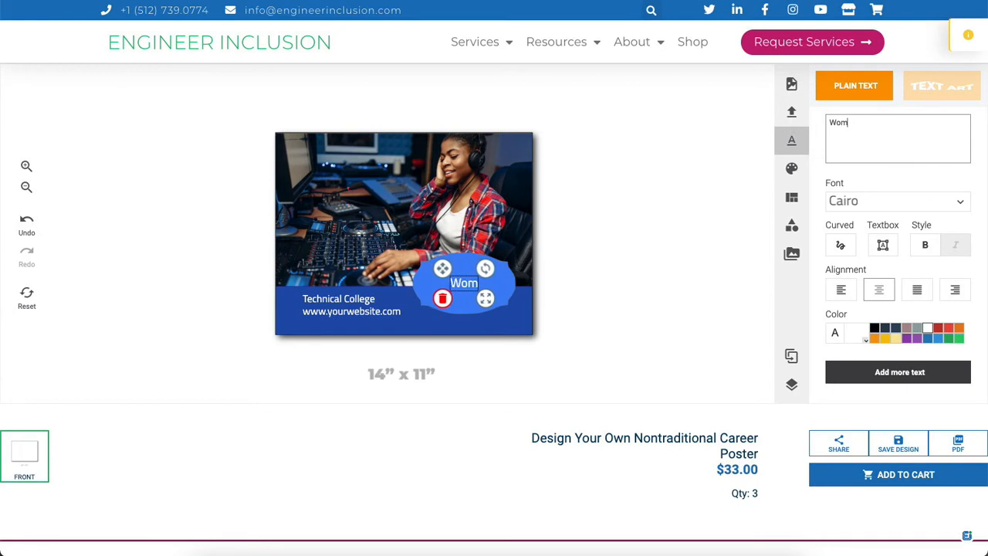
{"action": "type", "text": "en in Sound Engineering"}
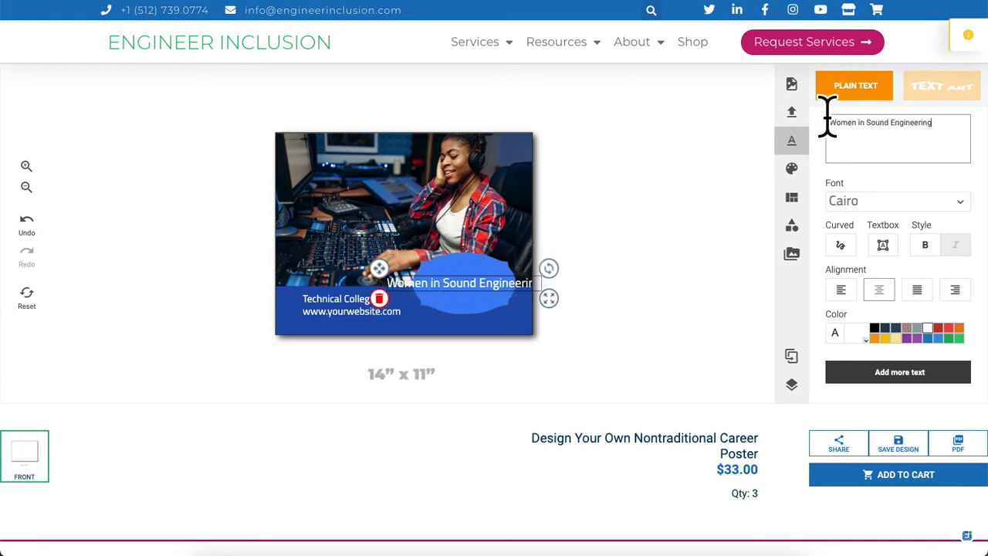
{"action": "left_click", "coordinate": [891, 123]}
{"action": "key", "text": "Return"}
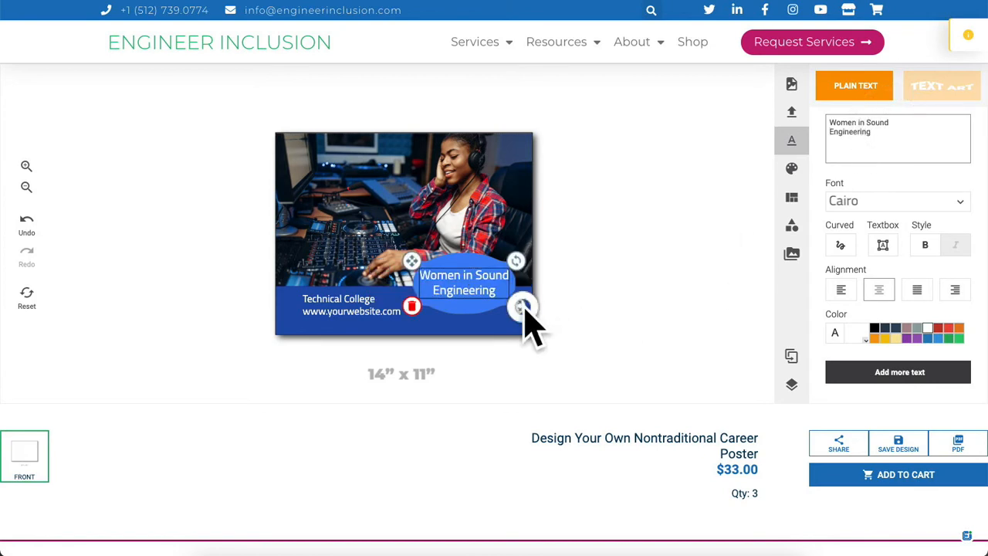
{"action": "mouse_move", "coordinate": [516, 306]}
{"action": "left_mouse_down"}
{"action": "mouse_move", "coordinate": [565, 332]}
{"action": "mouse_move", "coordinate": [519, 313]}
{"action": "left_mouse_up"}
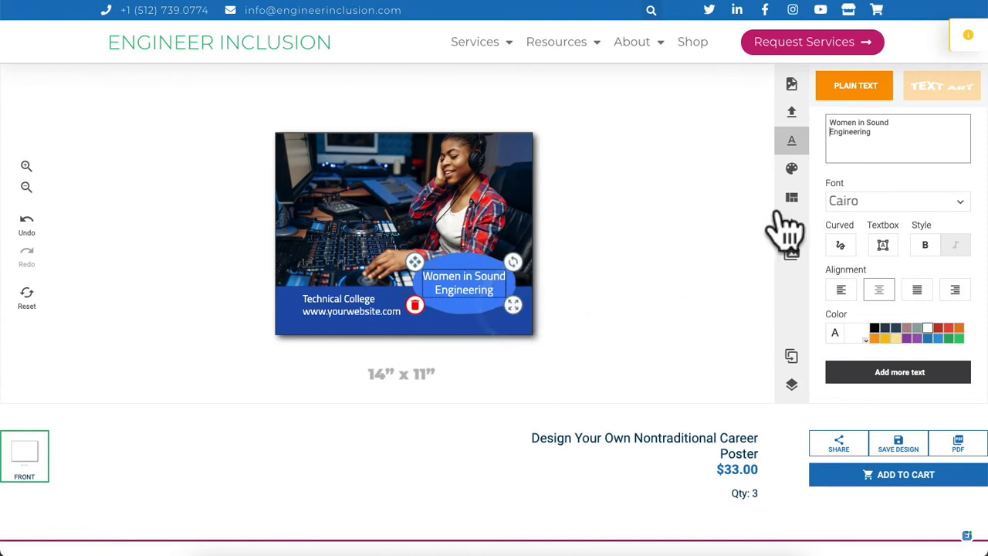
Check the font choices for the oval's text, keep Cairo, and make the text bold
{"action": "left_click", "coordinate": [850, 195]}
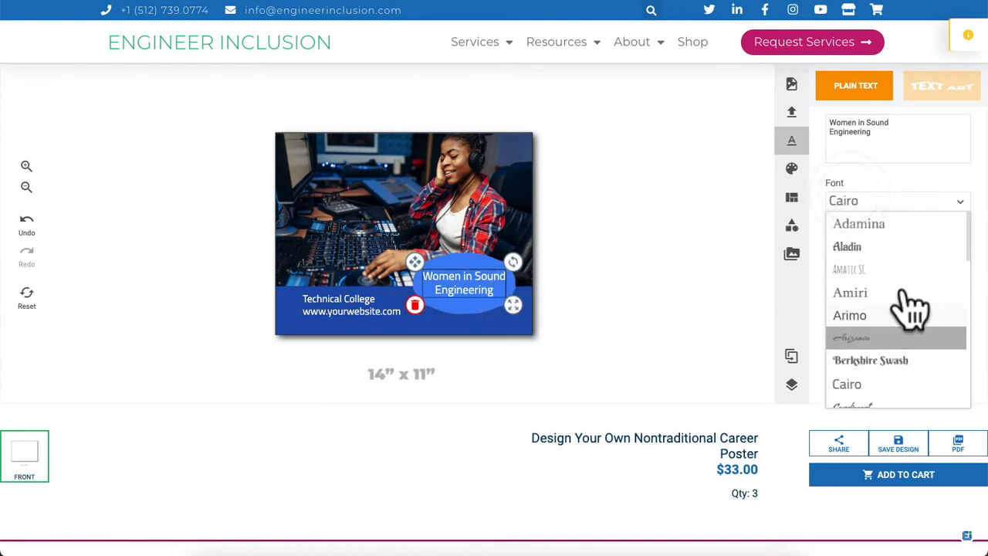
{"action": "left_click", "coordinate": [916, 201]}
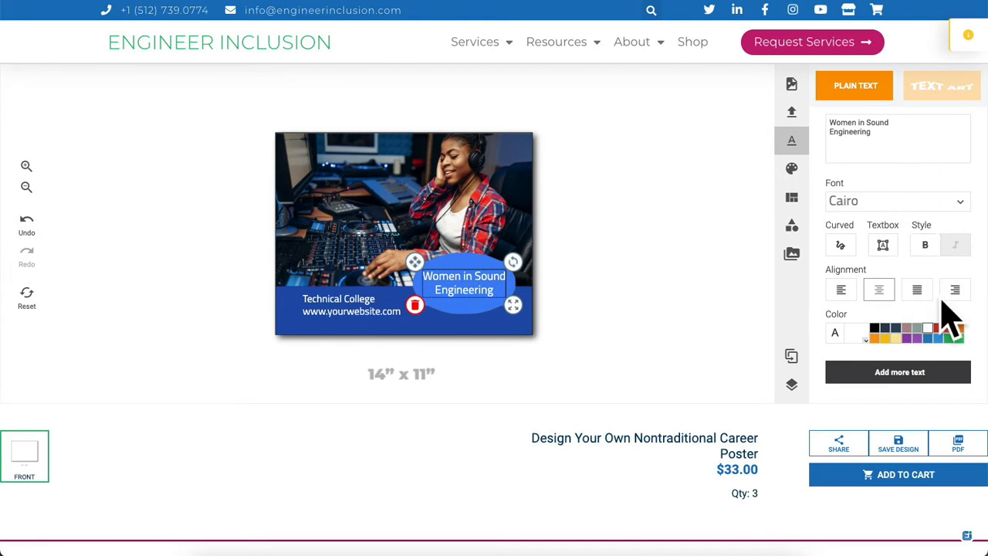
{"action": "left_click", "coordinate": [926, 246]}
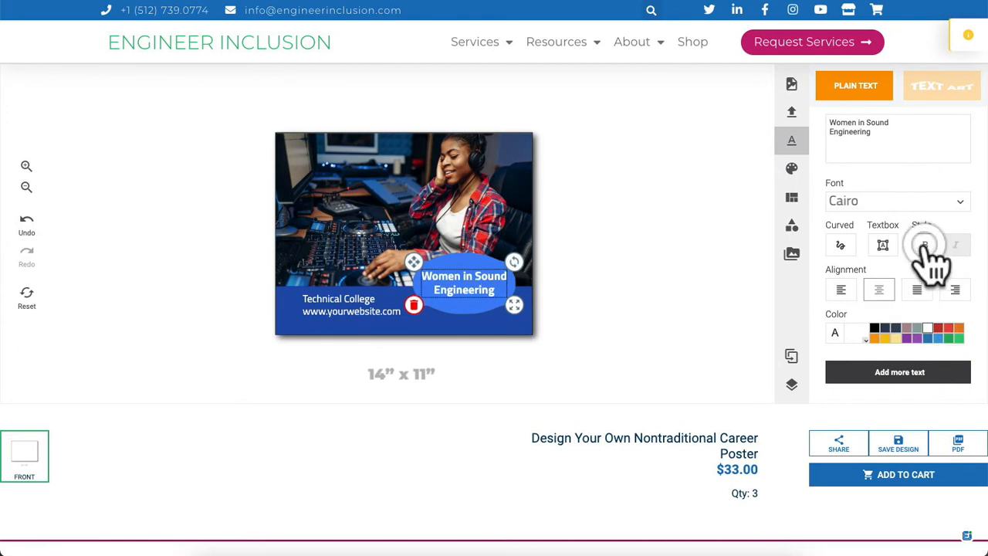
Add the Plaques3 shape from the Object shape category to the poster
{"action": "left_click", "coordinate": [468, 273]}
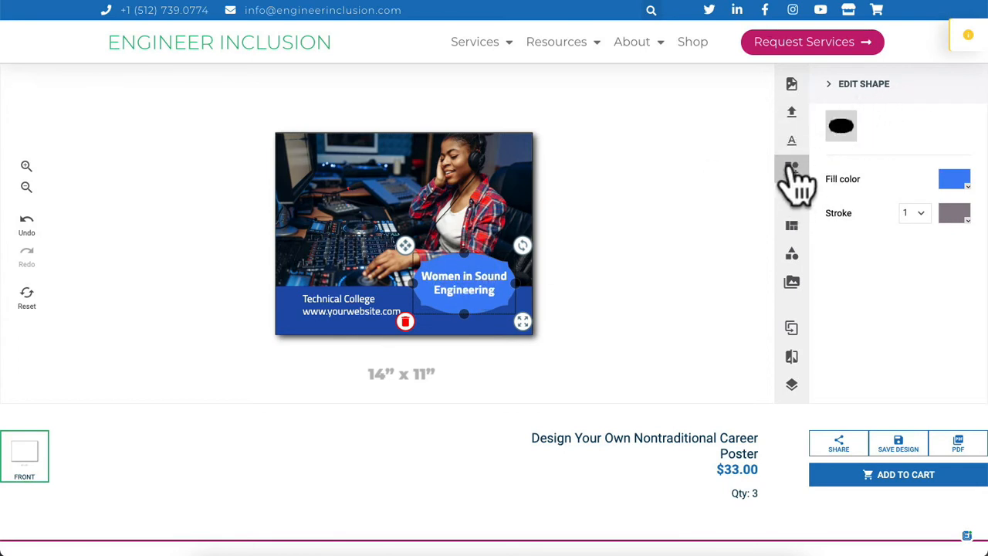
{"action": "left_click", "coordinate": [792, 251]}
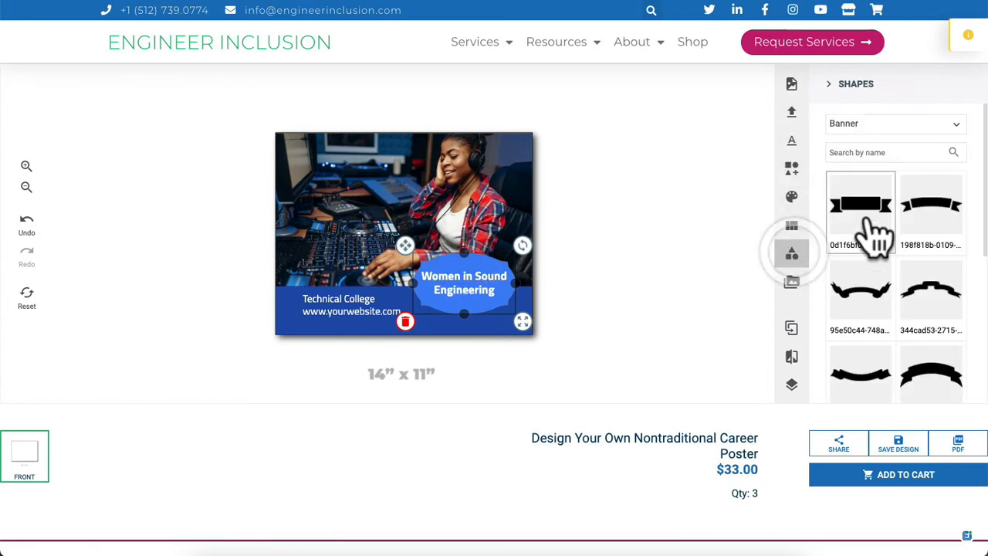
{"action": "left_click", "coordinate": [876, 126]}
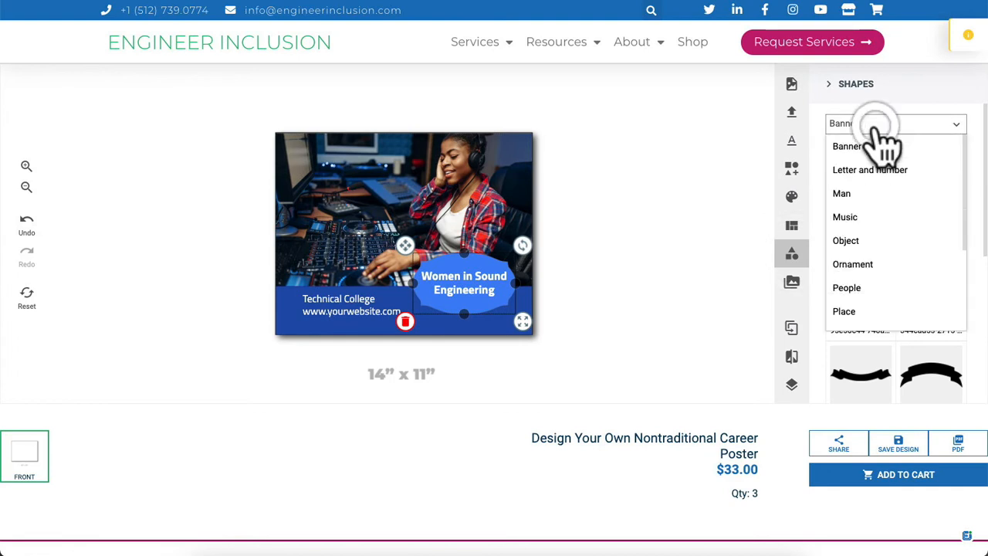
{"action": "left_click", "coordinate": [878, 243]}
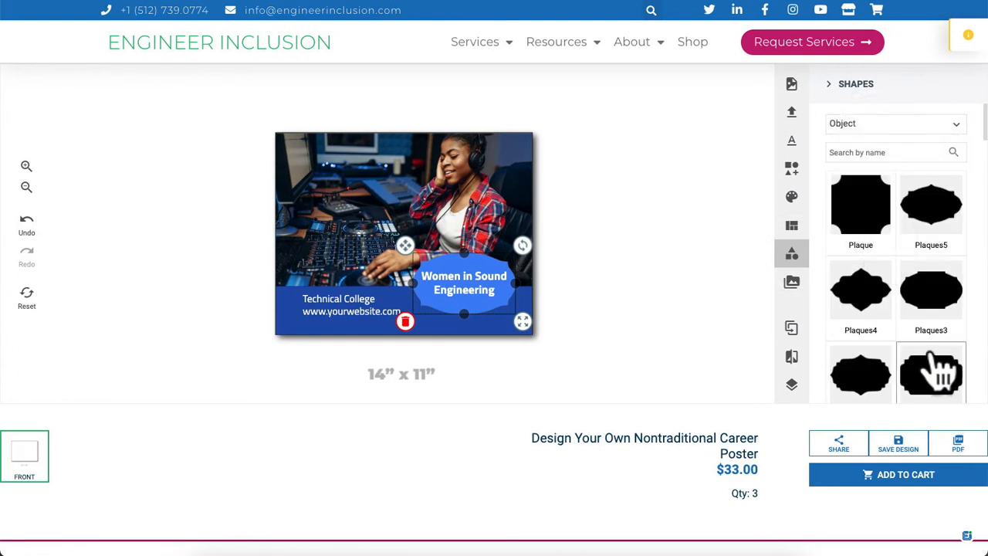
{"action": "left_click", "coordinate": [934, 298]}
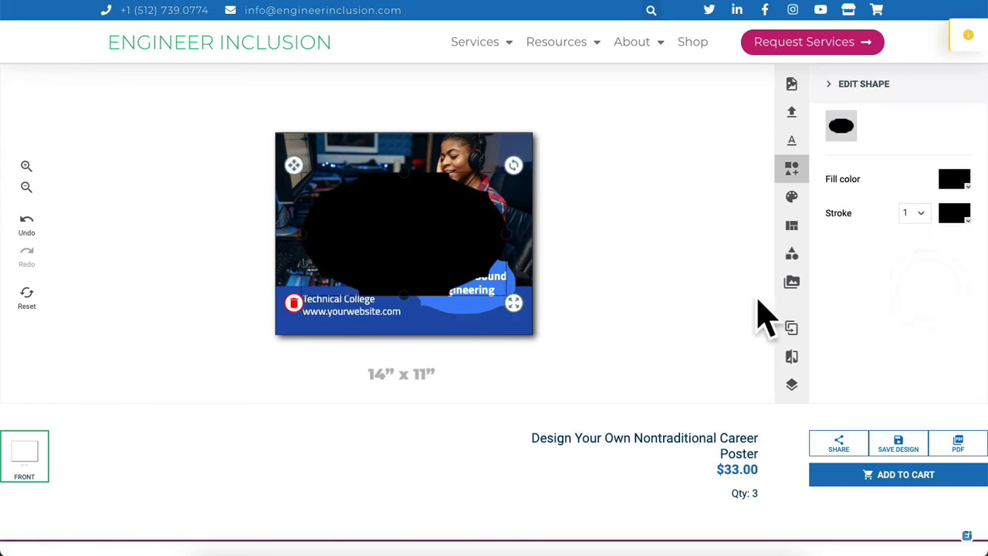
Fill the new plaque shape with blue-violet 5054a3 and remove the shrunken plaque from the poster
{"action": "left_click", "coordinate": [954, 186]}
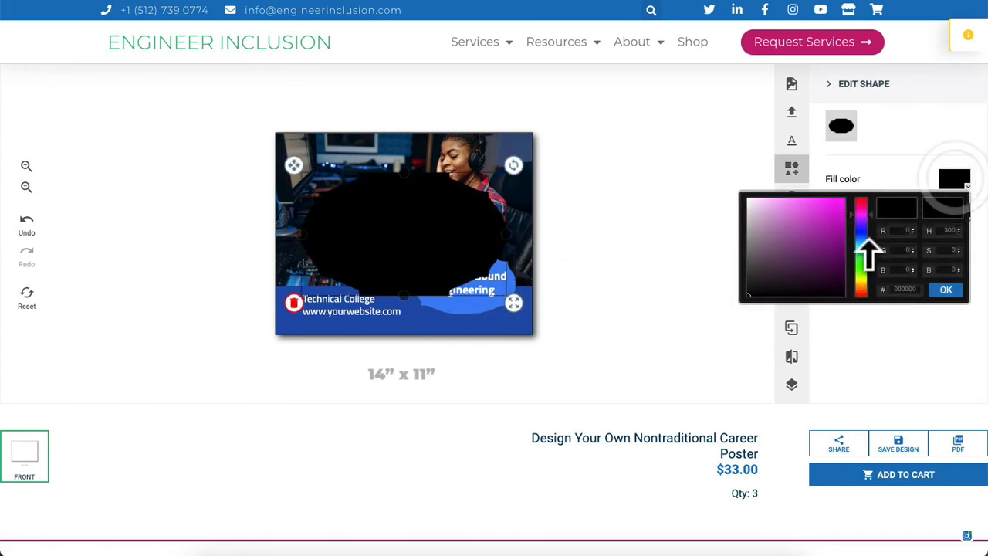
{"action": "left_click", "coordinate": [861, 231]}
{"action": "left_click", "coordinate": [796, 233]}
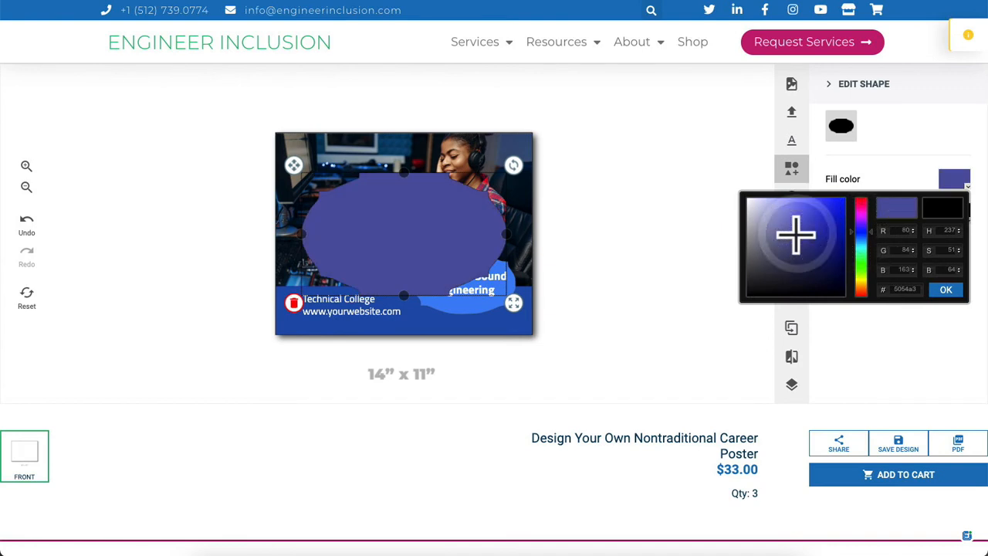
{"action": "left_click", "coordinate": [949, 291]}
{"action": "left_click_drag", "start_coordinate": [514, 303], "coordinate": [448, 267]}
{"action": "left_click", "coordinate": [370, 260]}
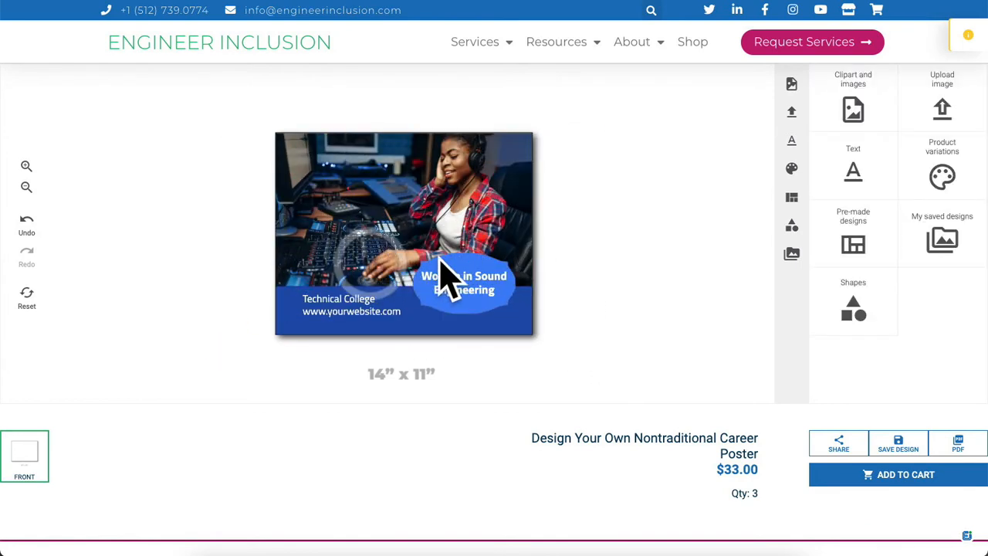
Scale the "Women in Sound Engineering" text slightly down inside the oval
{"action": "left_click", "coordinate": [459, 292]}
{"action": "left_click_drag", "start_coordinate": [513, 309], "coordinate": [508, 303]}
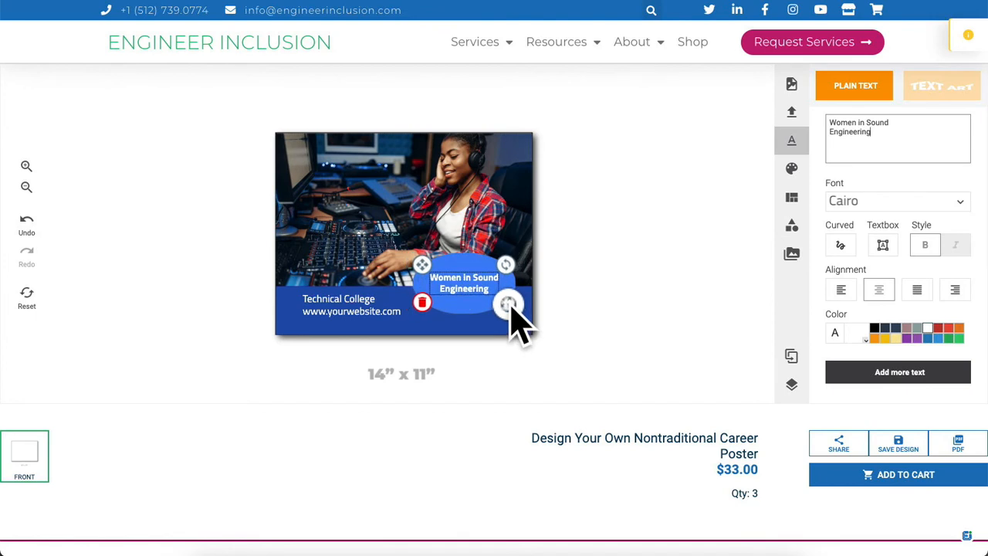
Enlarge the "Technical College" and website text slightly and move it a little lower in the blue band
{"action": "left_click", "coordinate": [332, 306]}
{"action": "left_click", "coordinate": [447, 328]}
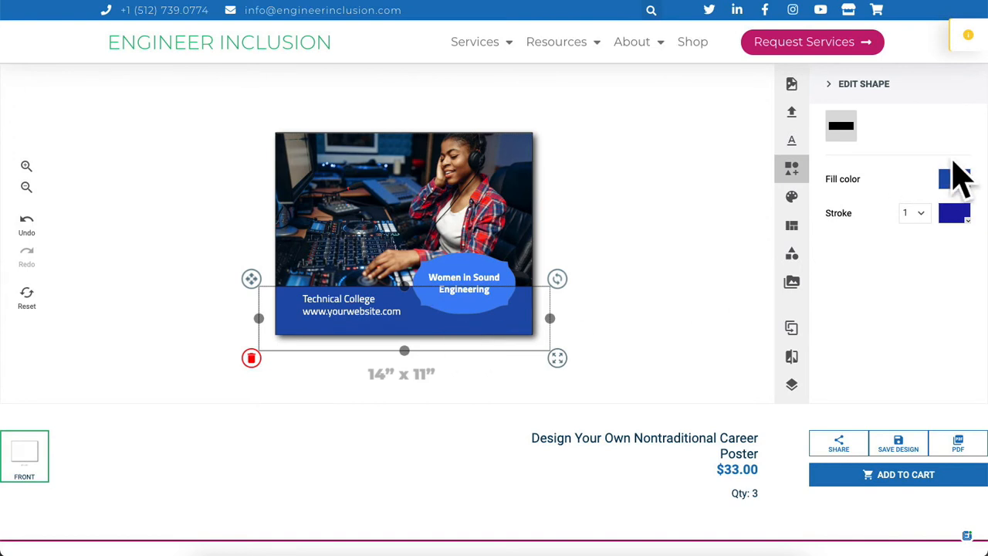
{"action": "left_click", "coordinate": [320, 305]}
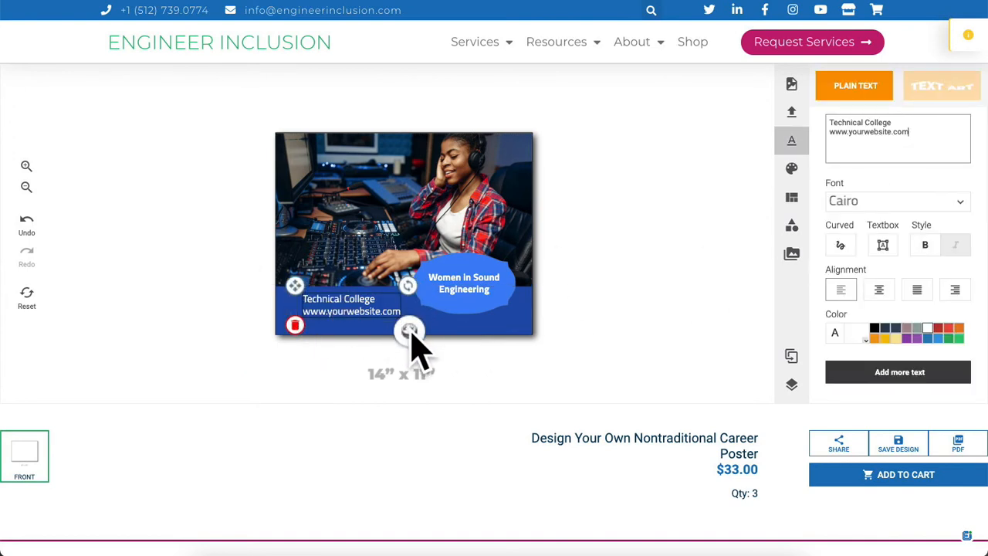
{"action": "left_click_drag", "start_coordinate": [409, 331], "coordinate": [414, 347]}
{"action": "left_click", "coordinate": [344, 310]}
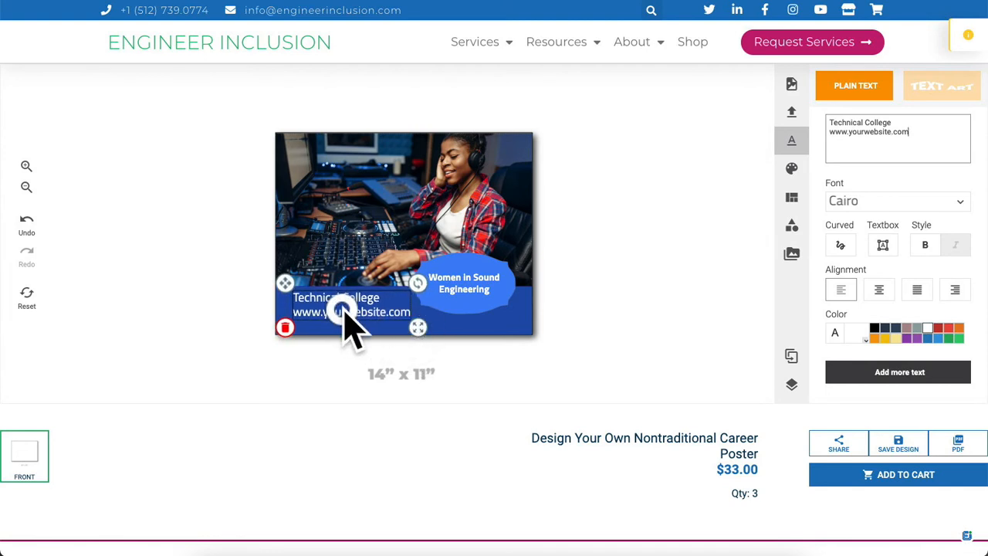
{"action": "left_click_drag", "start_coordinate": [344, 310], "coordinate": [343, 316]}
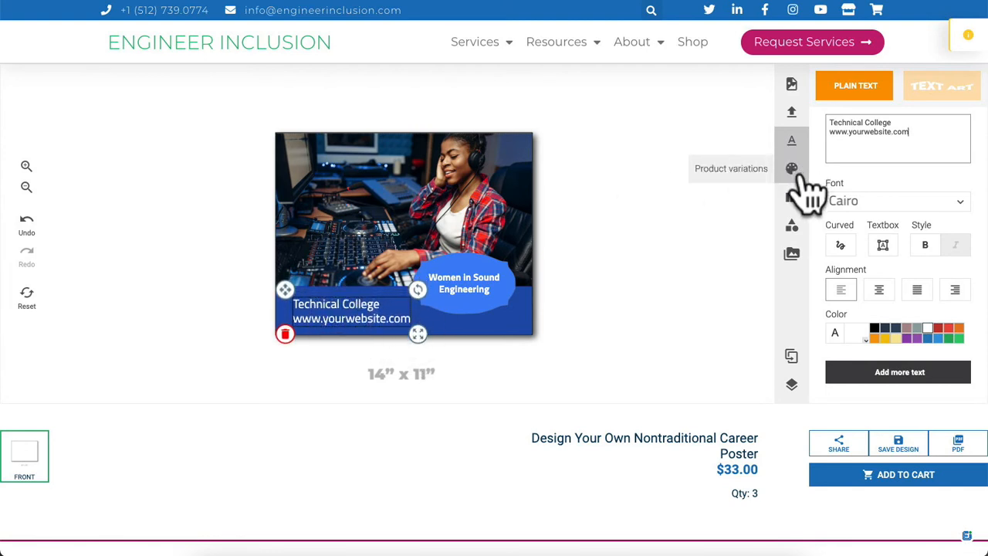
Open the sound operator photo for filter editing and apply the K6 filter
{"action": "left_click", "coordinate": [494, 152]}
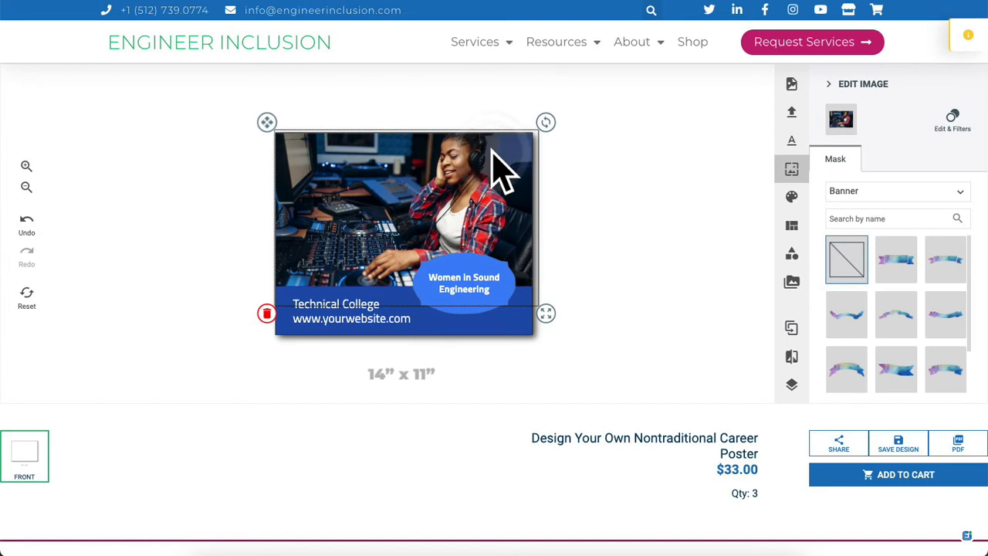
{"action": "left_click", "coordinate": [955, 116]}
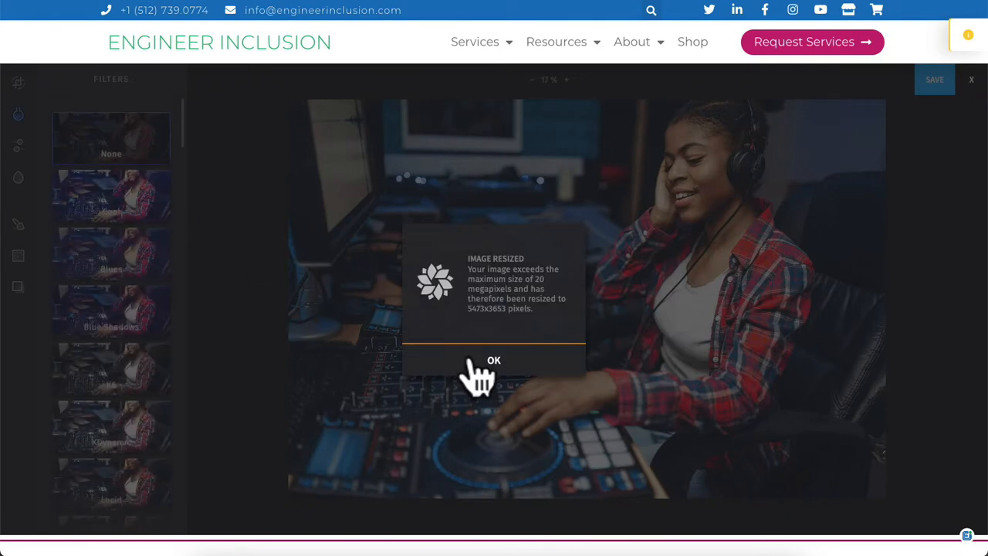
{"action": "left_click", "coordinate": [476, 373]}
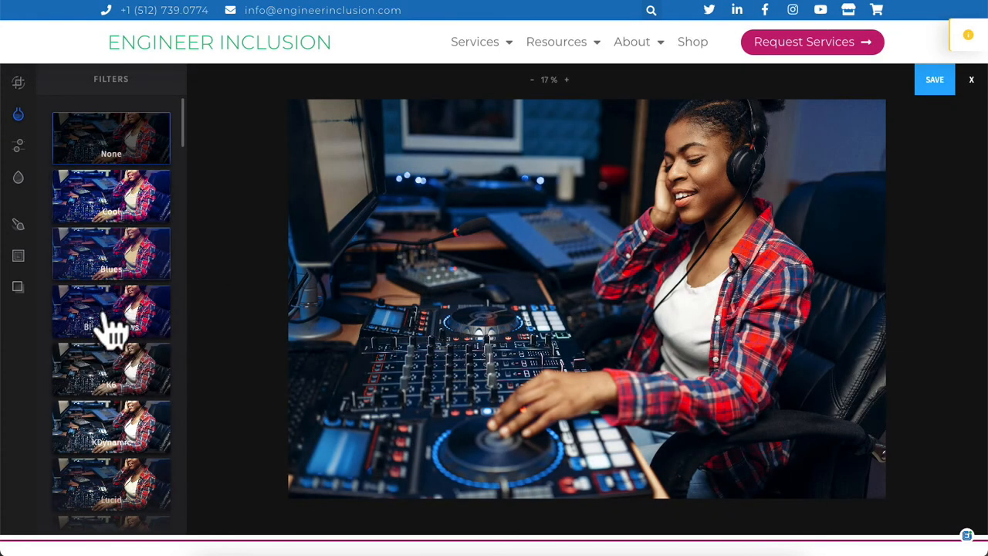
{"action": "left_click", "coordinate": [115, 375]}
{"action": "scroll", "coordinate": [112, 378], "scroll_direction": "down", "scroll_amount": 3}
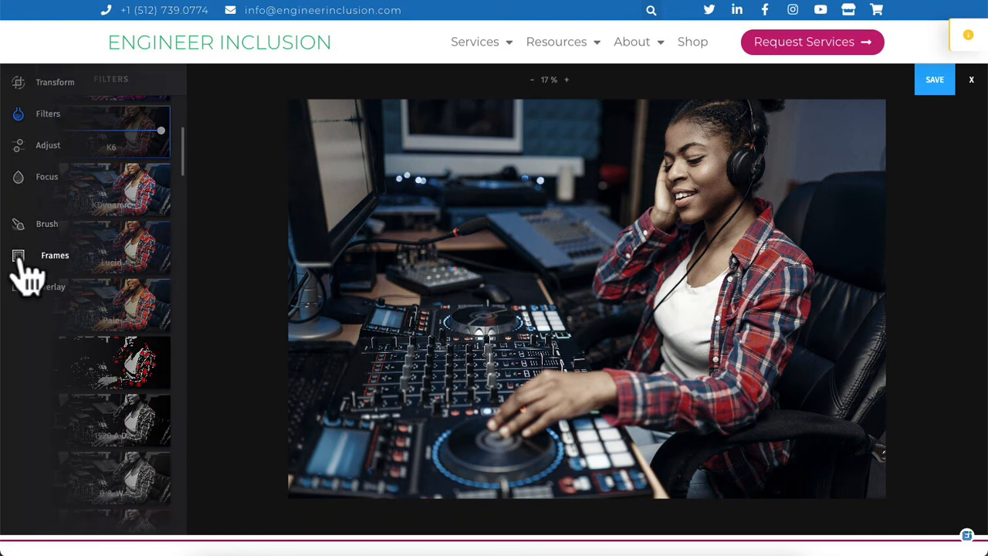
Apply the Bokeh overlay to the photo and save the image edits
{"action": "left_click", "coordinate": [20, 296]}
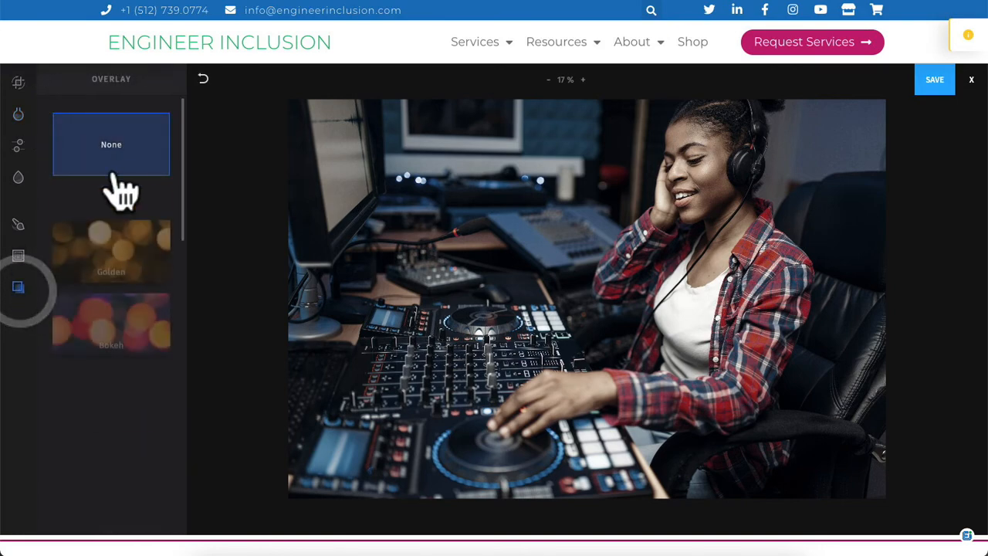
{"action": "left_click", "coordinate": [115, 288]}
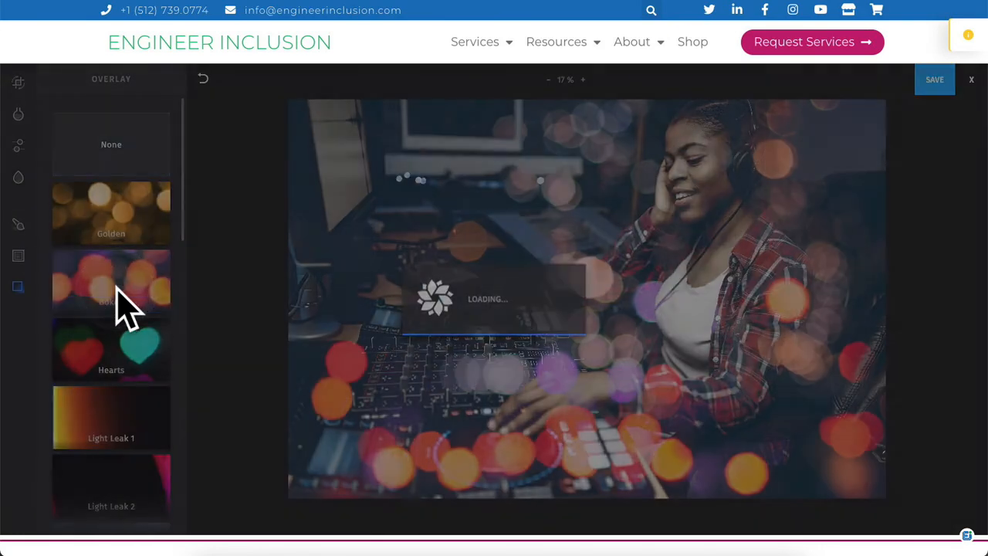
{"action": "scroll", "coordinate": [123, 308], "scroll_direction": "down", "scroll_amount": 2}
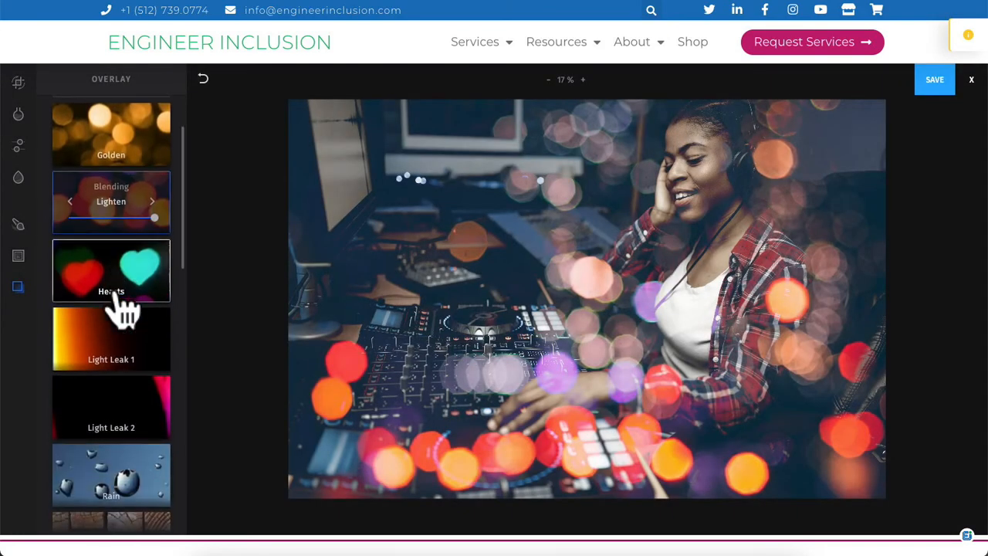
{"action": "scroll", "coordinate": [116, 421], "scroll_direction": "down", "scroll_amount": 3}
{"action": "scroll", "coordinate": [114, 421], "scroll_direction": "down", "scroll_amount": 1}
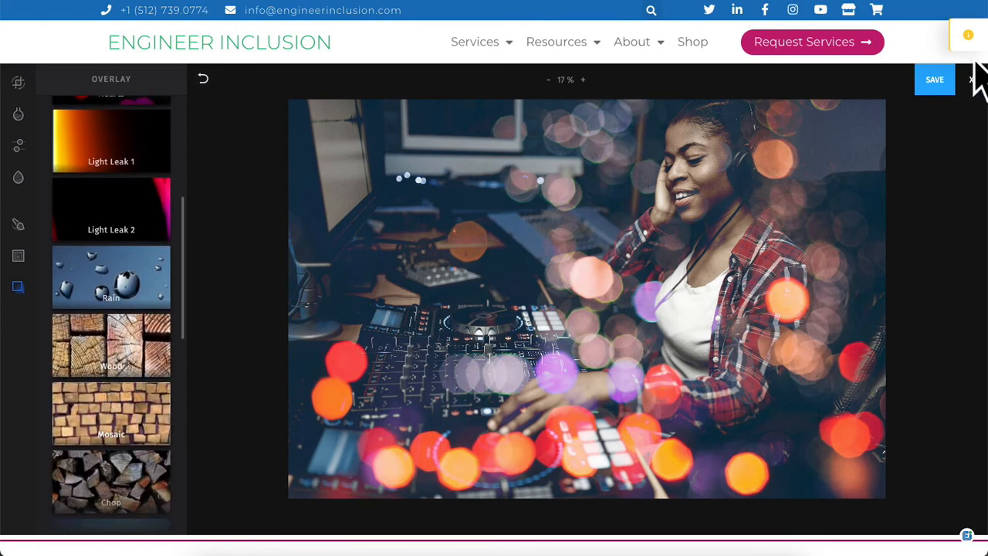
{"action": "left_click", "coordinate": [934, 80]}
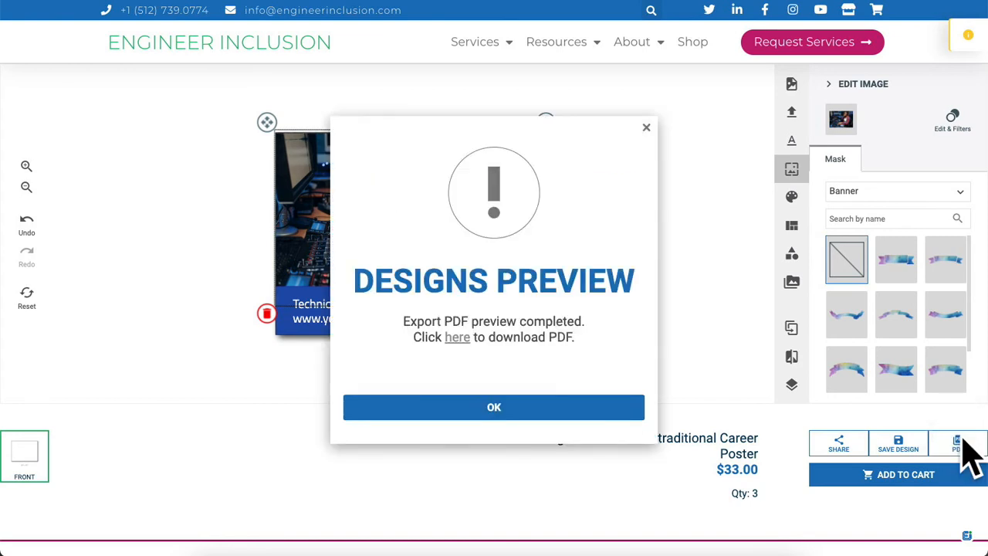
Review the exported PDF preview of the poster and return to the design
{"action": "left_click", "coordinate": [455, 338]}
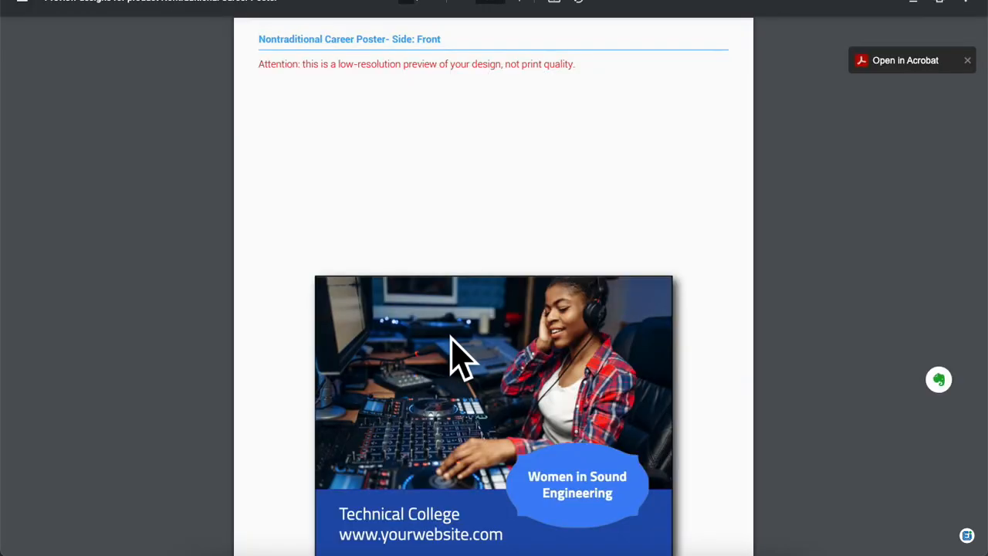
{"action": "scroll", "coordinate": [451, 338], "scroll_direction": "down", "scroll_amount": 1}
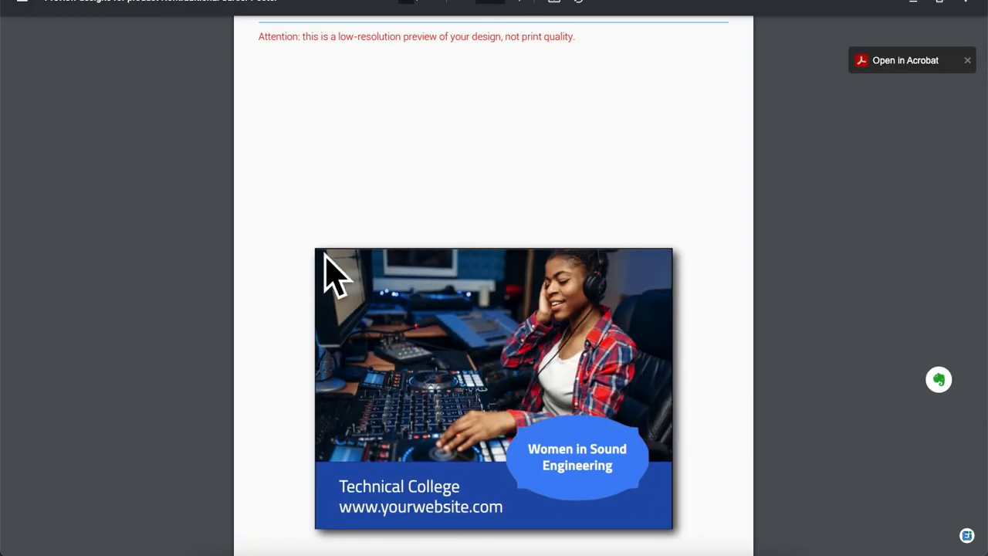
{"action": "scroll", "coordinate": [325, 258], "scroll_direction": "down", "scroll_amount": 4}
{"action": "scroll", "coordinate": [327, 276], "scroll_direction": "up", "scroll_amount": 5}
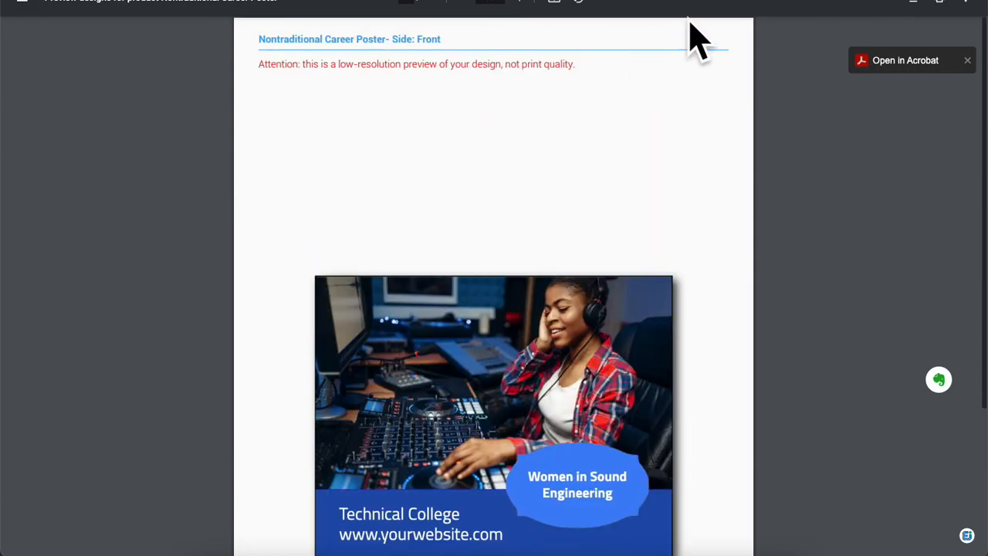
{"action": "key", "text": "super+w"}
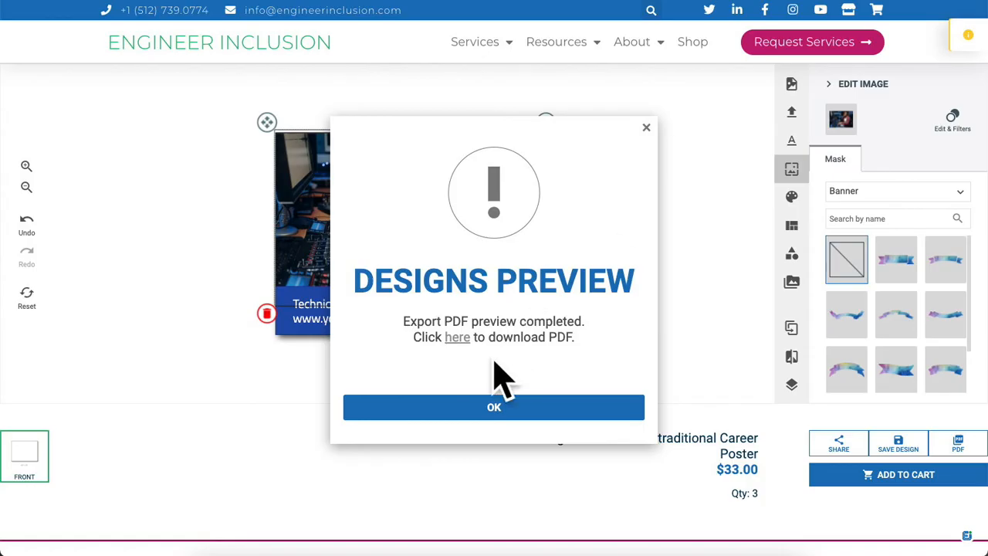
{"action": "left_click", "coordinate": [480, 407]}
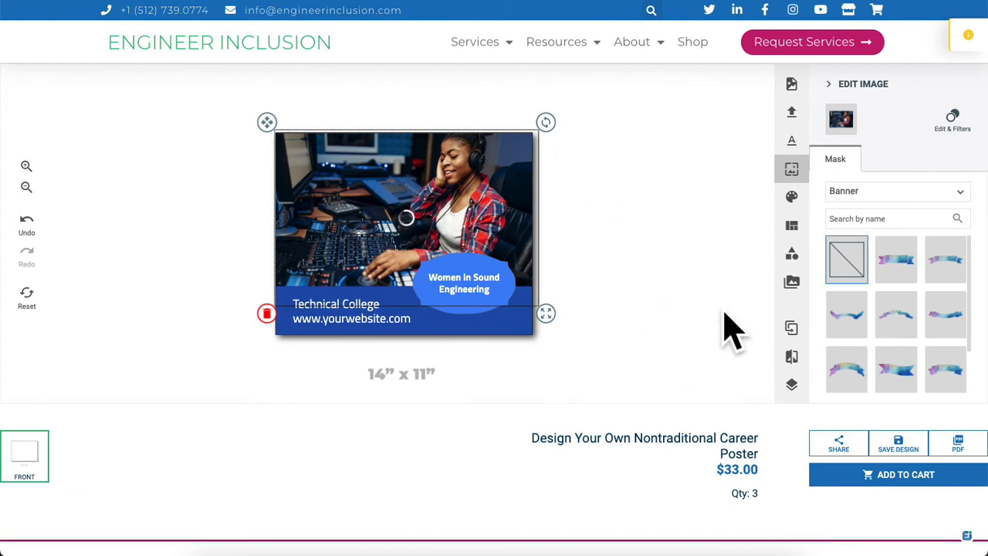
Flip the sound operator photo horizontally
{"action": "mouse_move", "coordinate": [792, 355]}
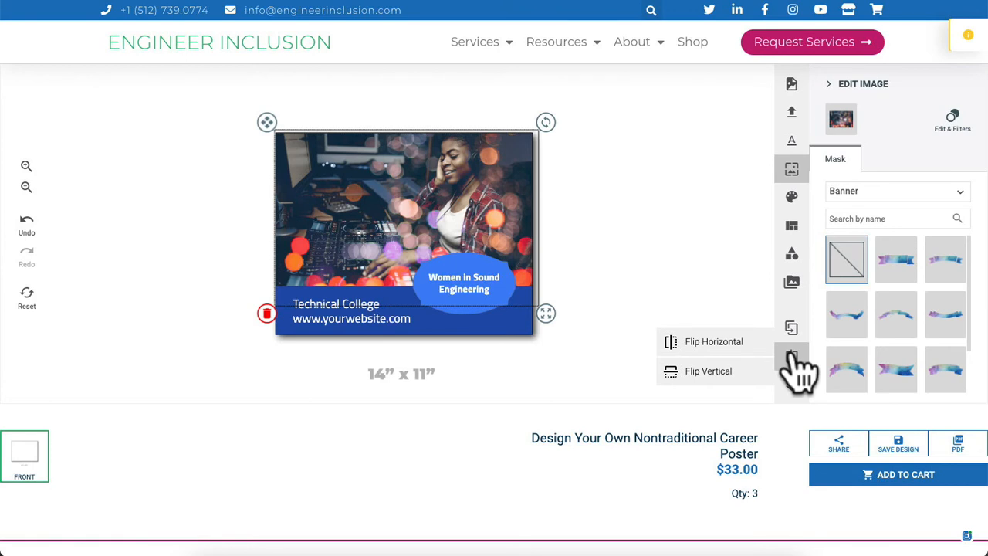
{"action": "left_click", "coordinate": [727, 345]}
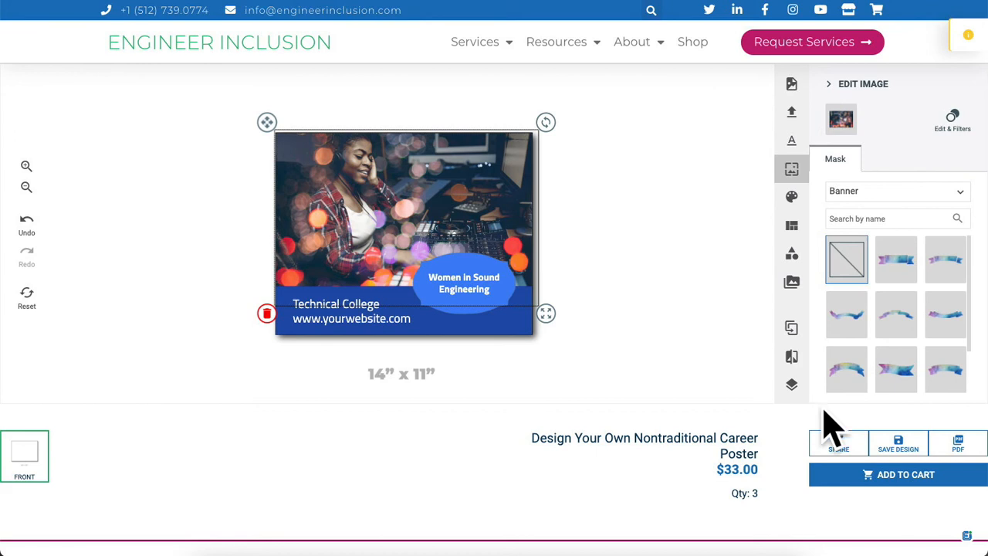
Check the design-saving form without saving, and add the customized poster to the cart
{"action": "left_click", "coordinate": [902, 454]}
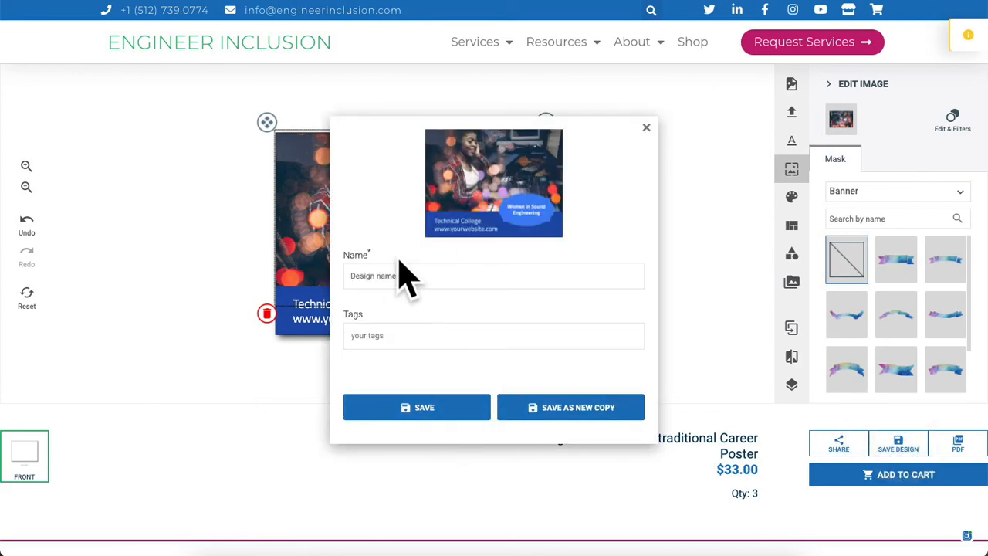
{"action": "left_click", "coordinate": [647, 127]}
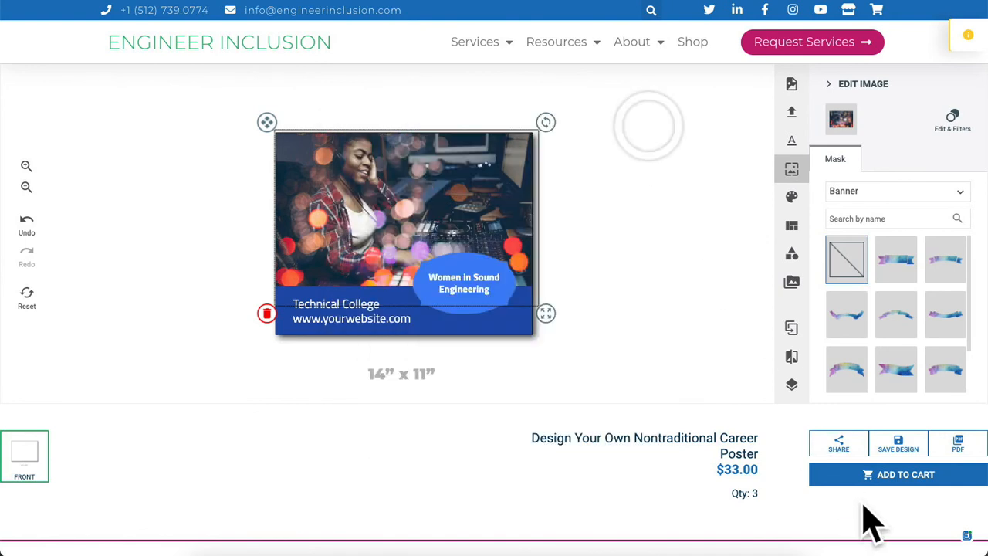
{"action": "left_click", "coordinate": [878, 475]}
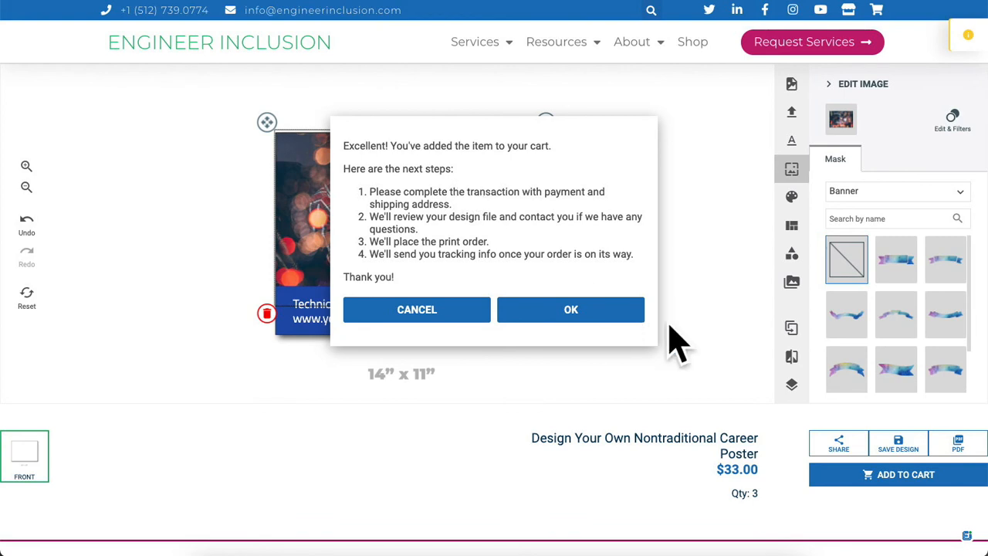
Accept the next-steps notice for the added poster and review the items in the cart
{"action": "left_click", "coordinate": [610, 313]}
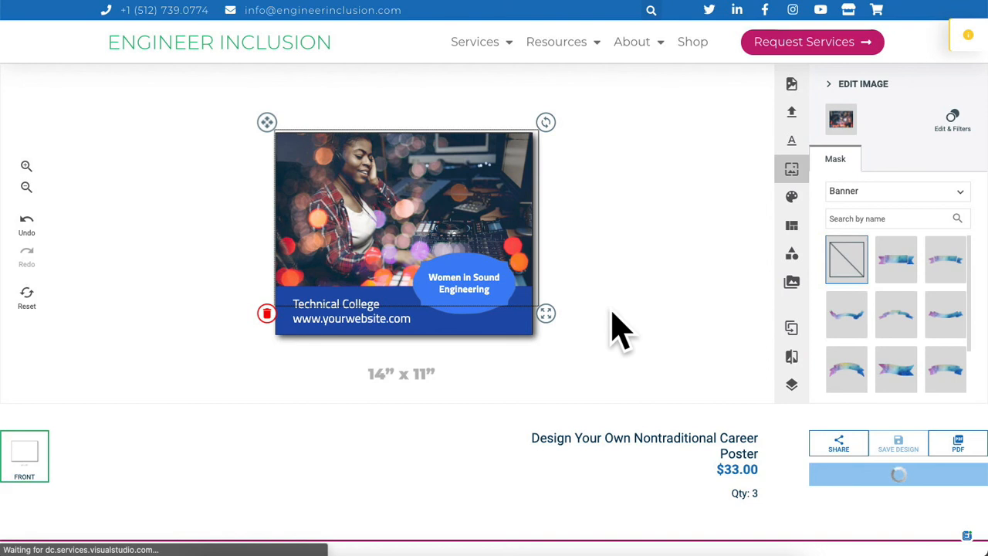
{"action": "scroll", "coordinate": [590, 467], "scroll_direction": "down", "scroll_amount": 2}
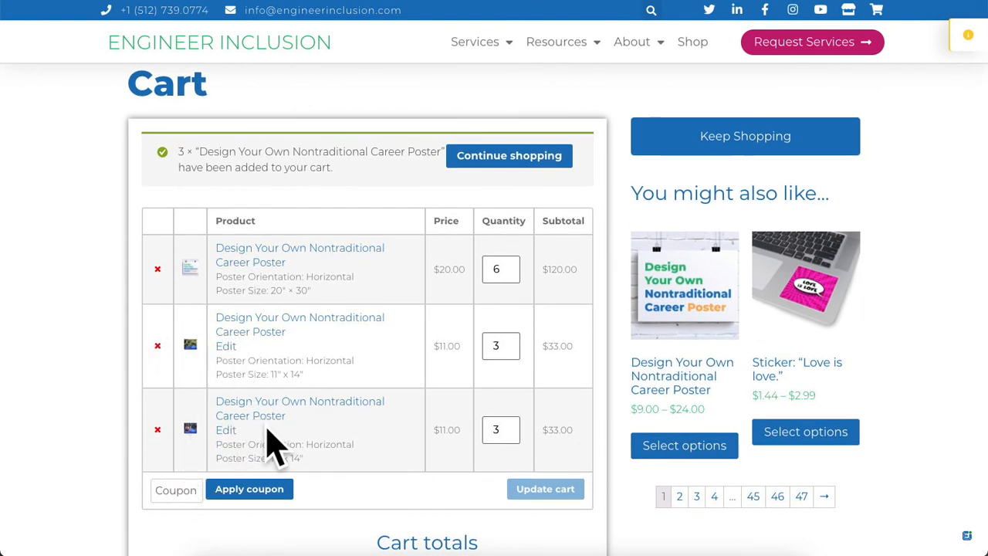
Open the product page of the last poster in the cart and return to the cart
{"action": "left_click", "coordinate": [190, 429]}
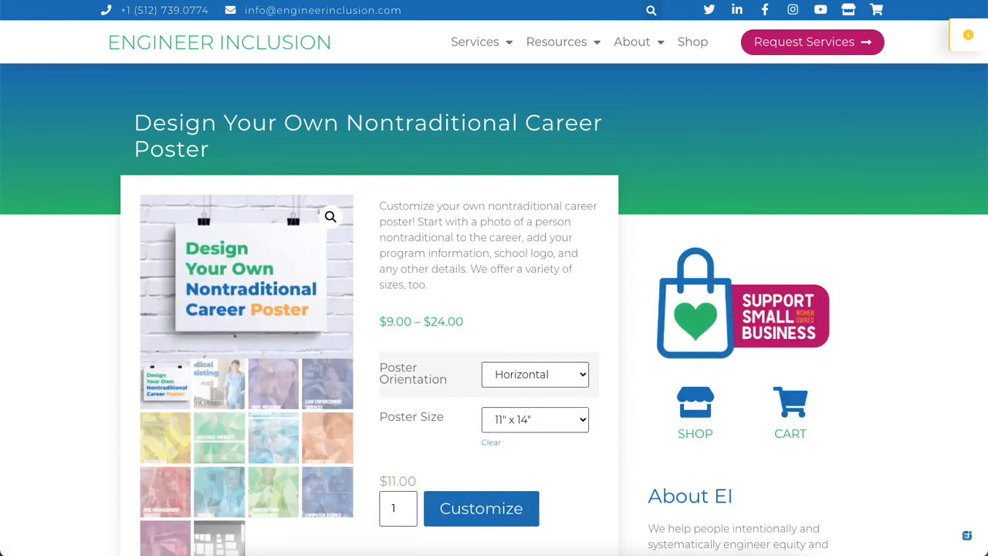
{"action": "key", "text": "alt+Left"}
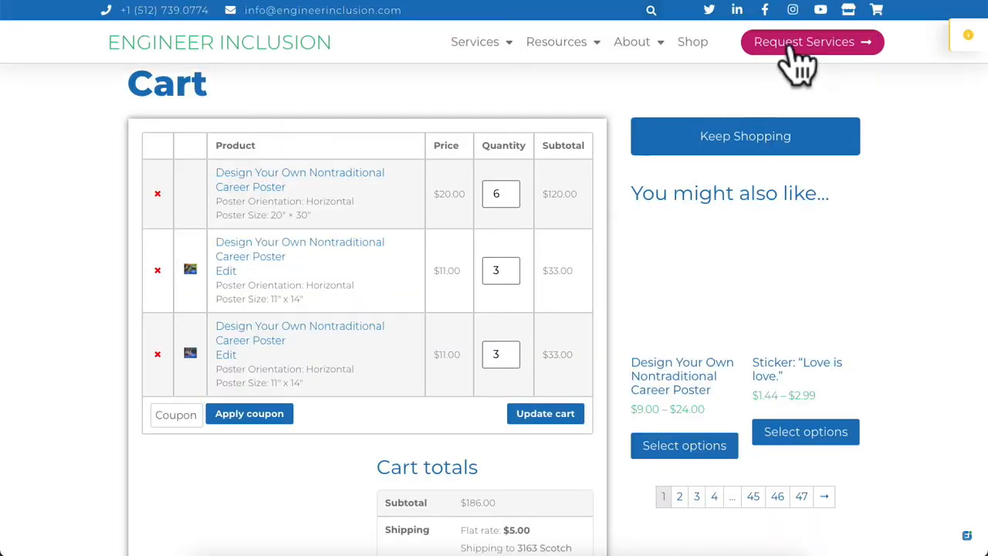
{"action": "scroll", "coordinate": [346, 328], "scroll_direction": "up", "scroll_amount": 1}
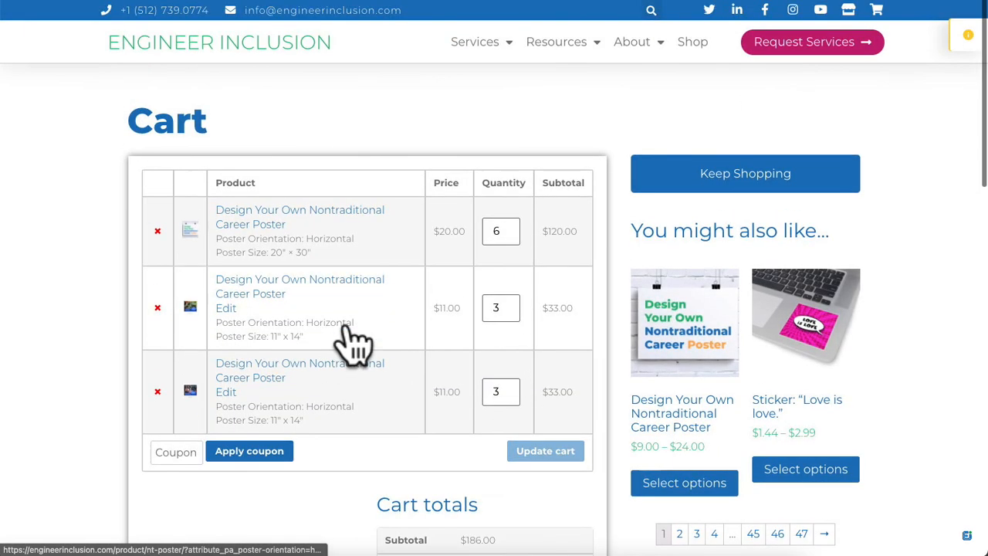
Continue shopping from the cart and browse the shop's merchandise category carousel from masks through scarves
{"action": "left_click", "coordinate": [761, 199]}
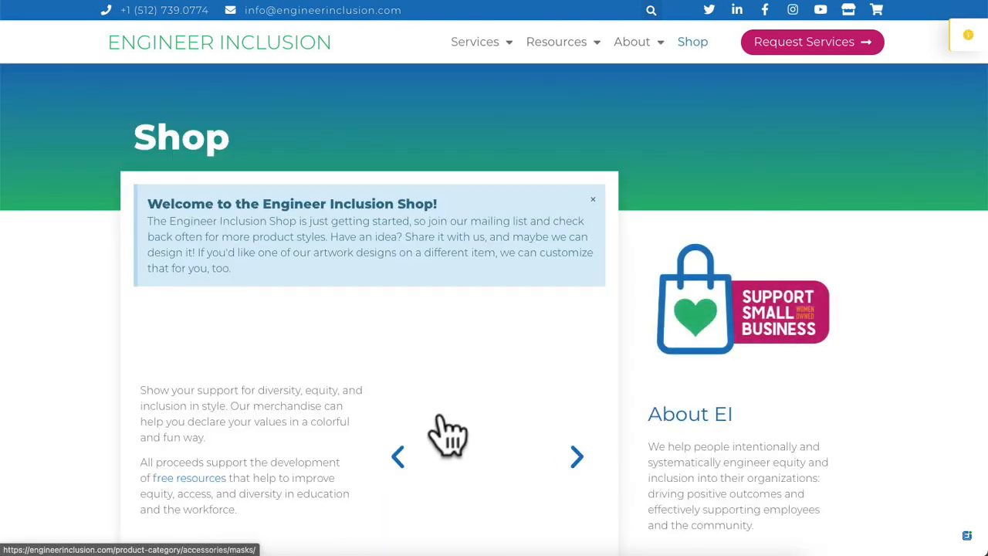
{"action": "scroll", "coordinate": [448, 433], "scroll_direction": "down", "scroll_amount": 4}
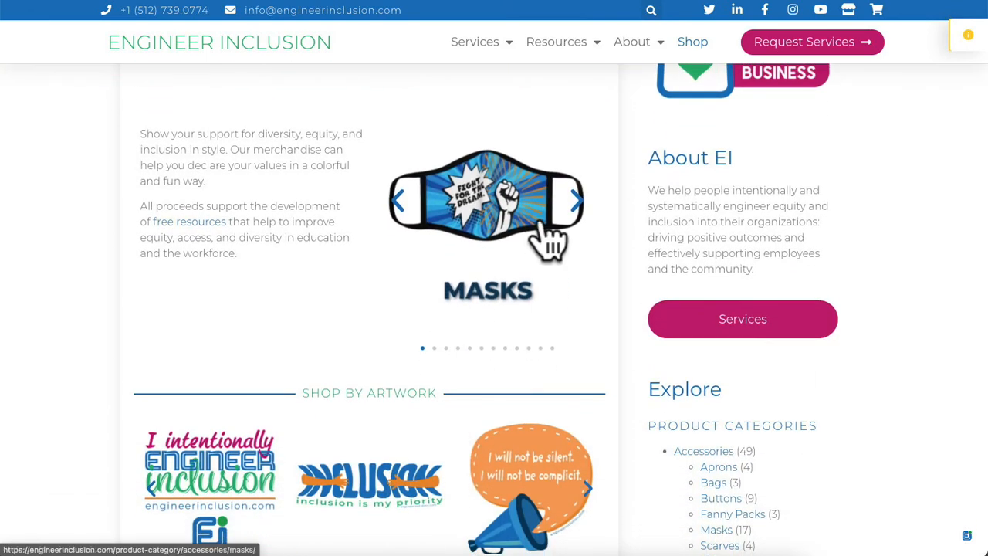
{"action": "left_click", "coordinate": [575, 202]}
{"action": "left_click", "coordinate": [575, 202]}
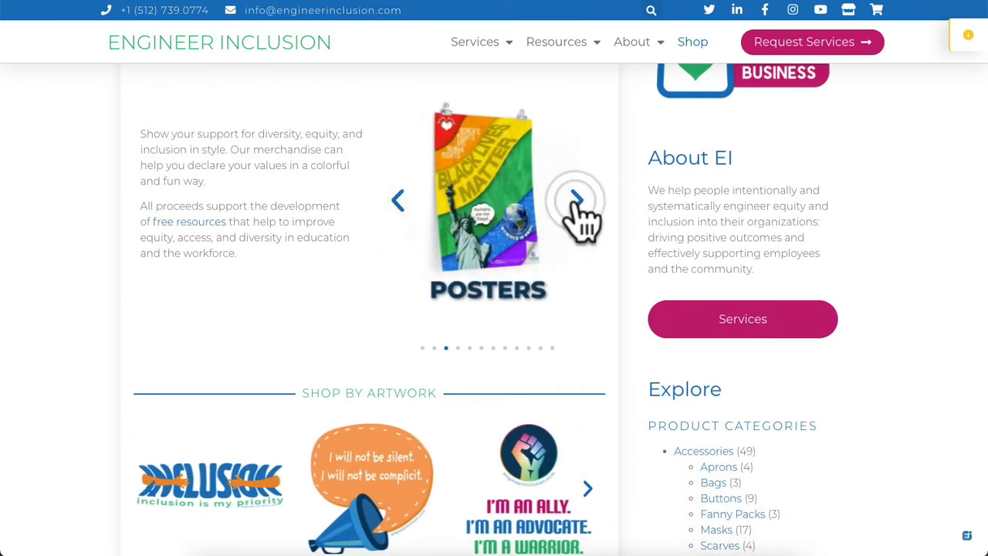
{"action": "left_click", "coordinate": [575, 203]}
{"action": "left_click", "coordinate": [575, 203]}
{"action": "left_click", "coordinate": [575, 202]}
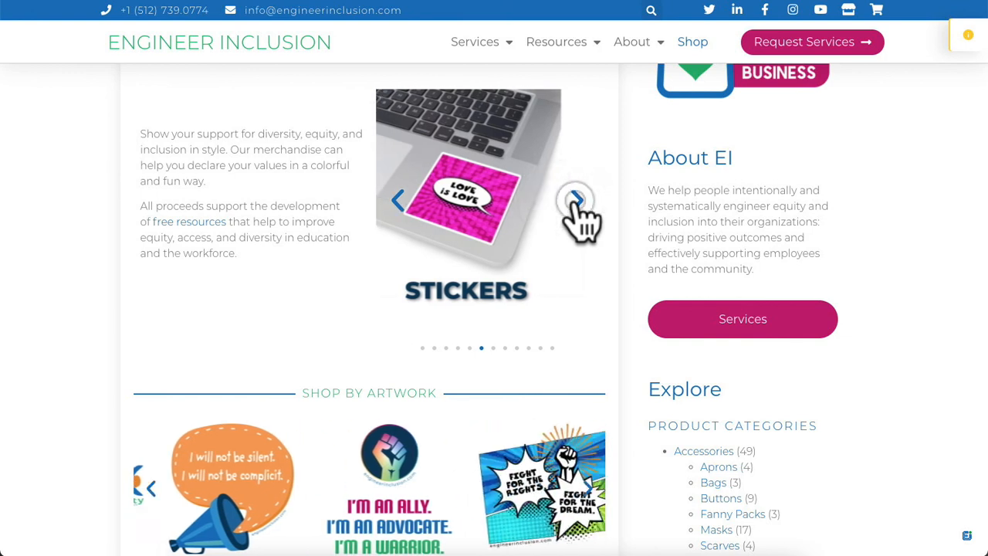
{"action": "left_click", "coordinate": [575, 202]}
{"action": "left_click", "coordinate": [576, 202]}
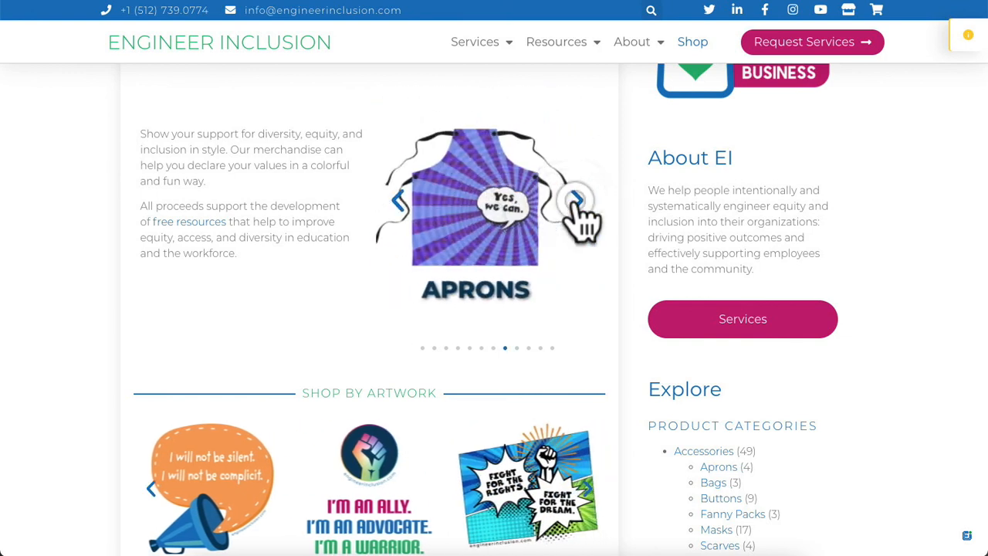
{"action": "left_click", "coordinate": [575, 202]}
{"action": "left_click", "coordinate": [575, 202]}
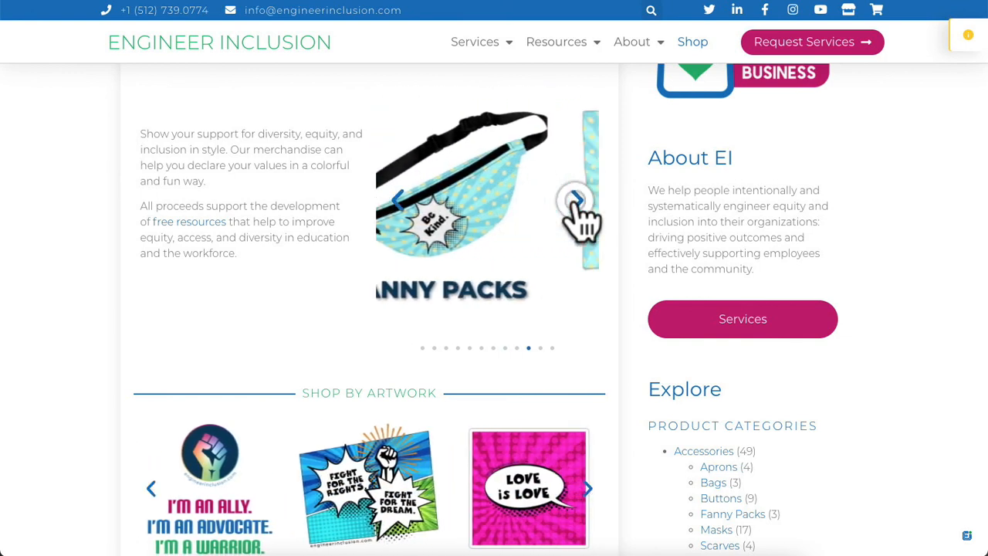
{"action": "left_click", "coordinate": [576, 202]}
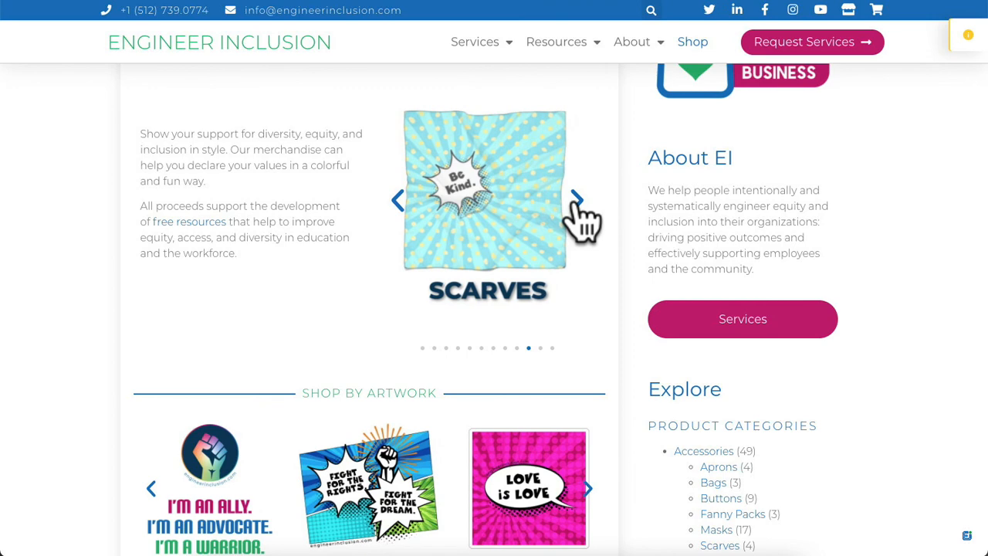
Browse the artwork designs in the Shop by Artwork carousel and look over the shop sections below it
{"action": "scroll", "coordinate": [578, 207], "scroll_direction": "down", "scroll_amount": 3}
{"action": "left_click", "coordinate": [586, 291]}
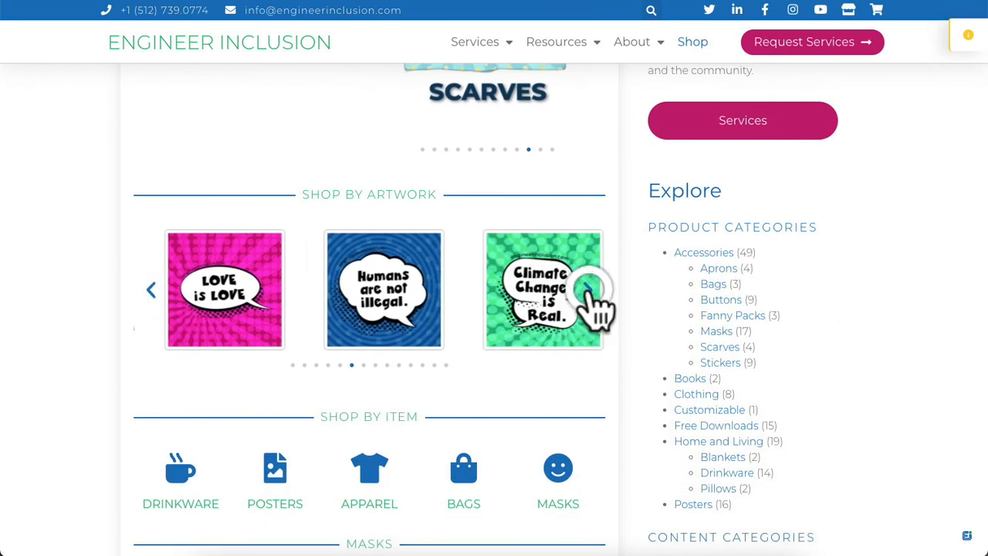
{"action": "left_click", "coordinate": [587, 290]}
{"action": "left_click", "coordinate": [589, 290]}
{"action": "left_click", "coordinate": [587, 290]}
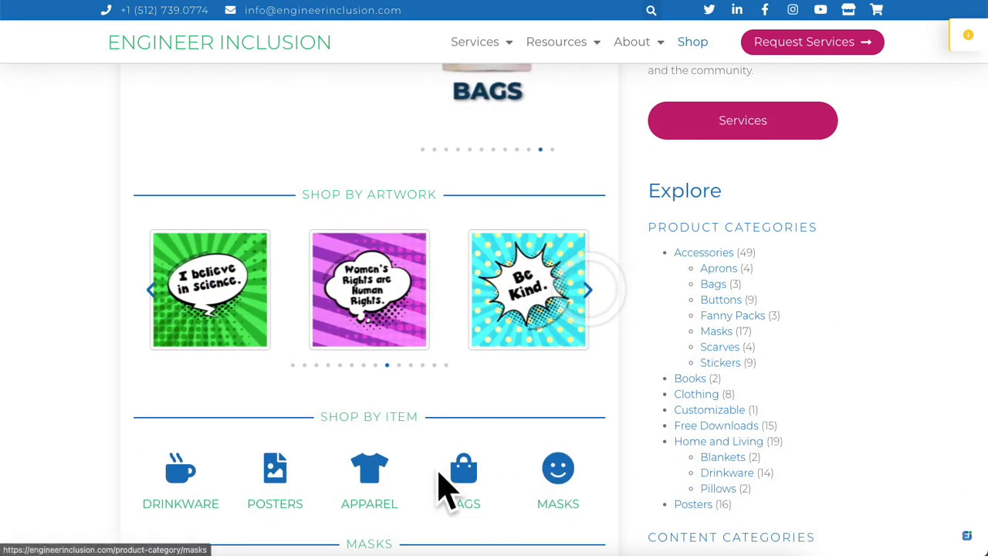
{"action": "scroll", "coordinate": [381, 448], "scroll_direction": "down", "scroll_amount": 3}
{"action": "scroll", "coordinate": [384, 448], "scroll_direction": "up", "scroll_amount": 7}
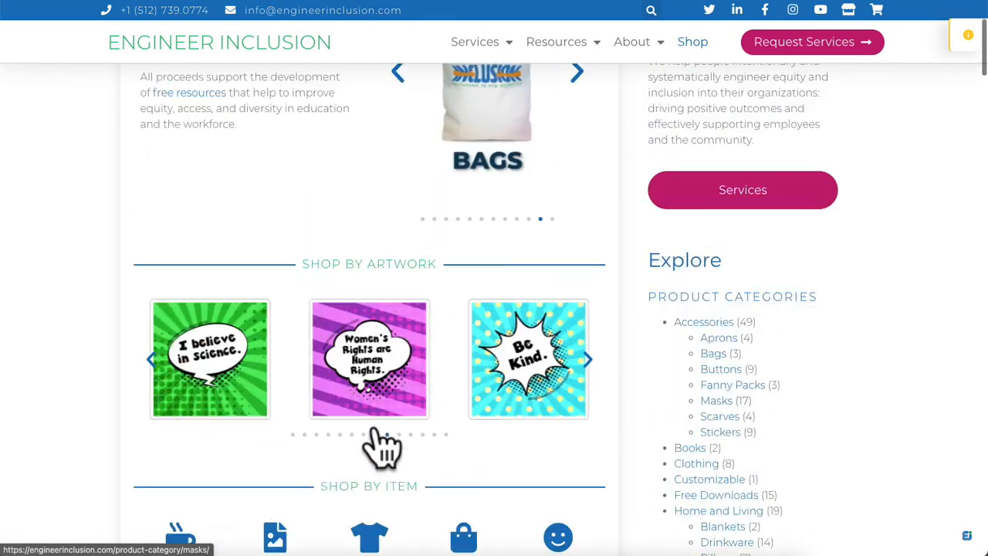